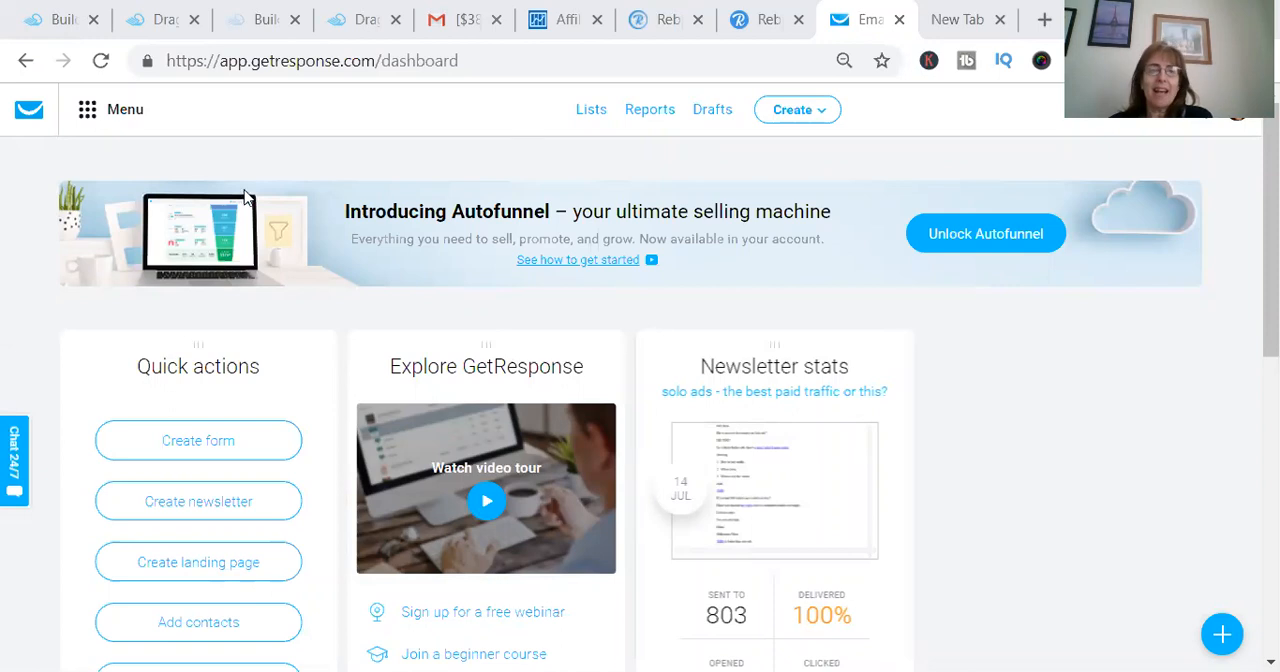
- Create a new form from the Non-profit donations template and delete its Name field
click(88, 116)
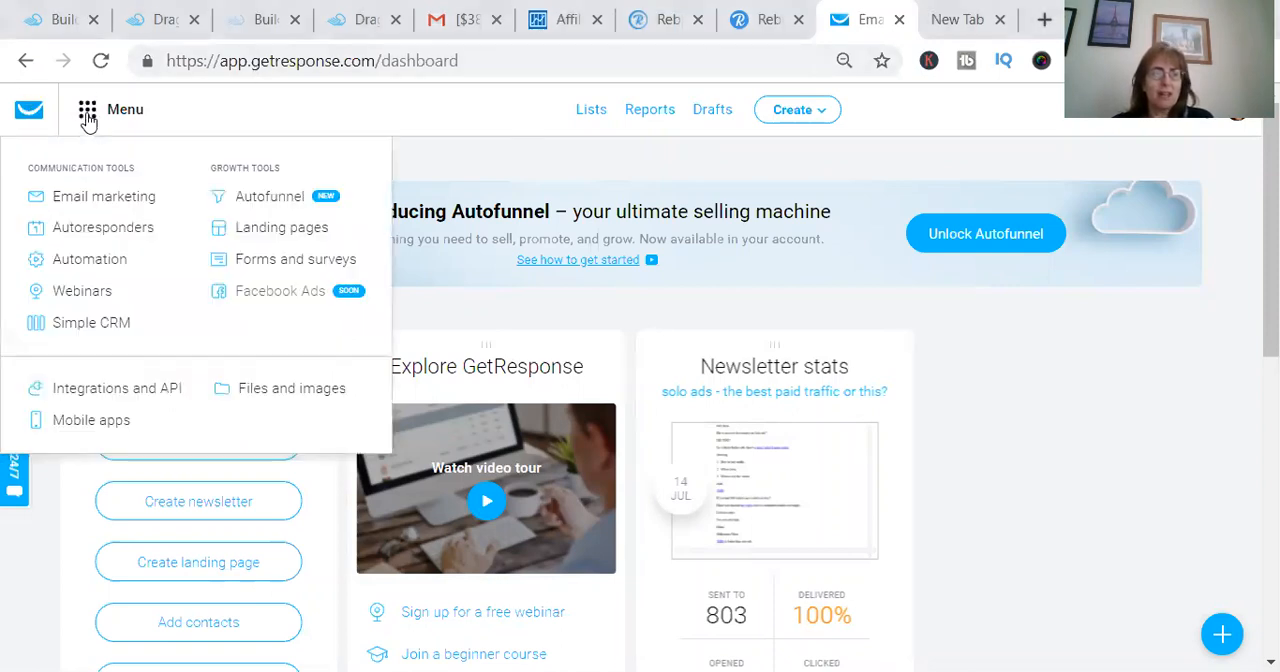
click(460, 155)
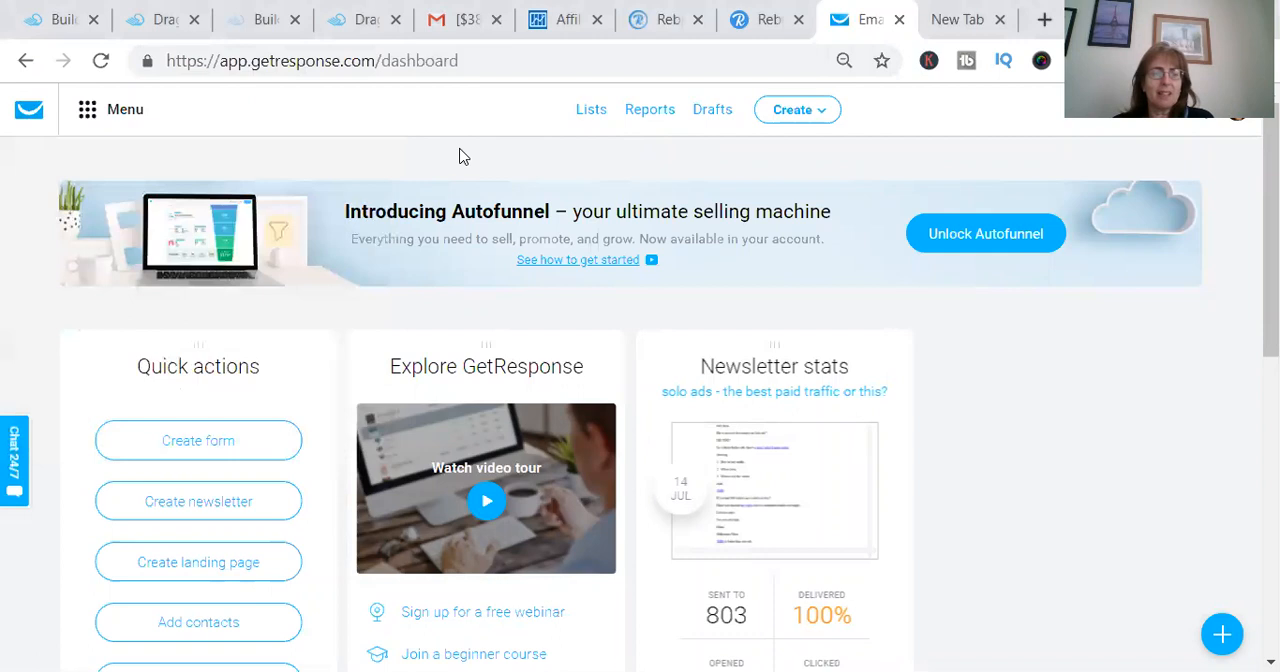
click(183, 440)
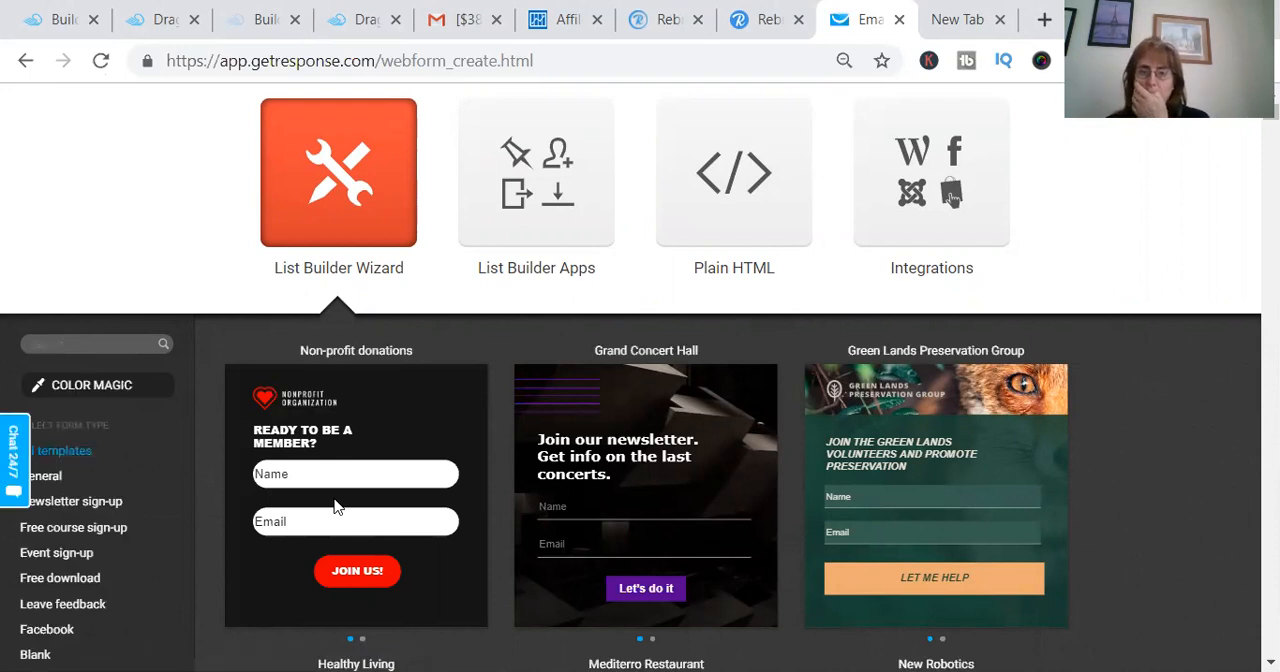
mouse_move(336, 507)
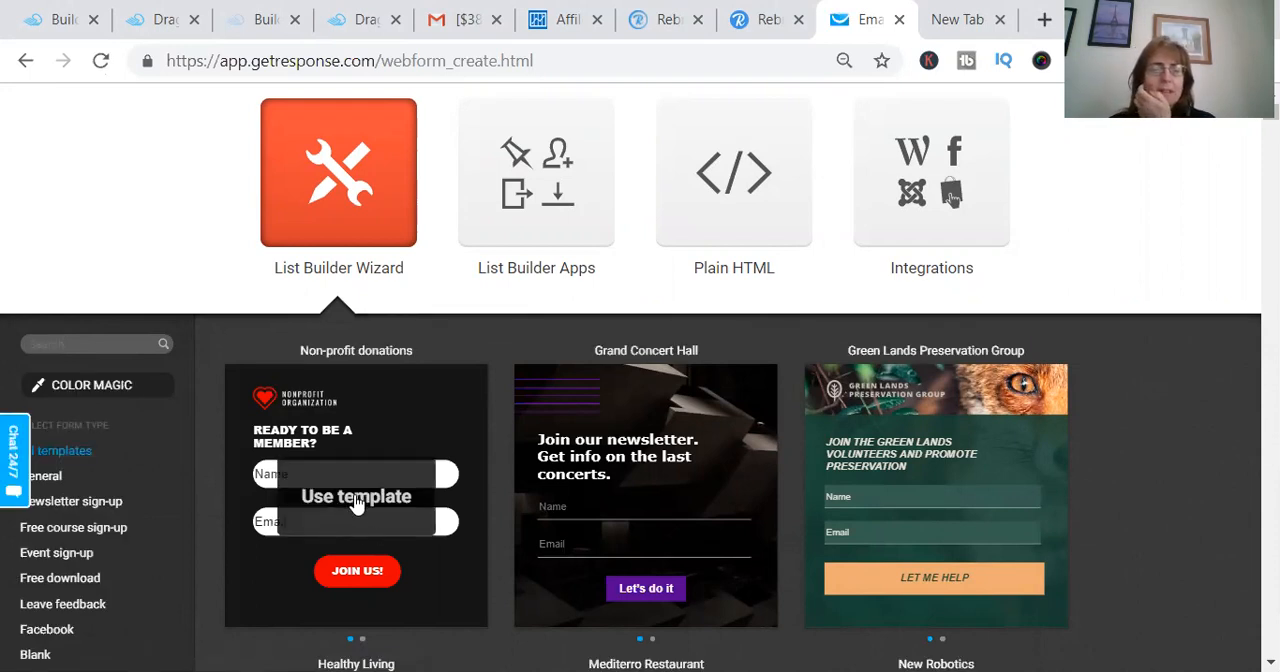
click(357, 497)
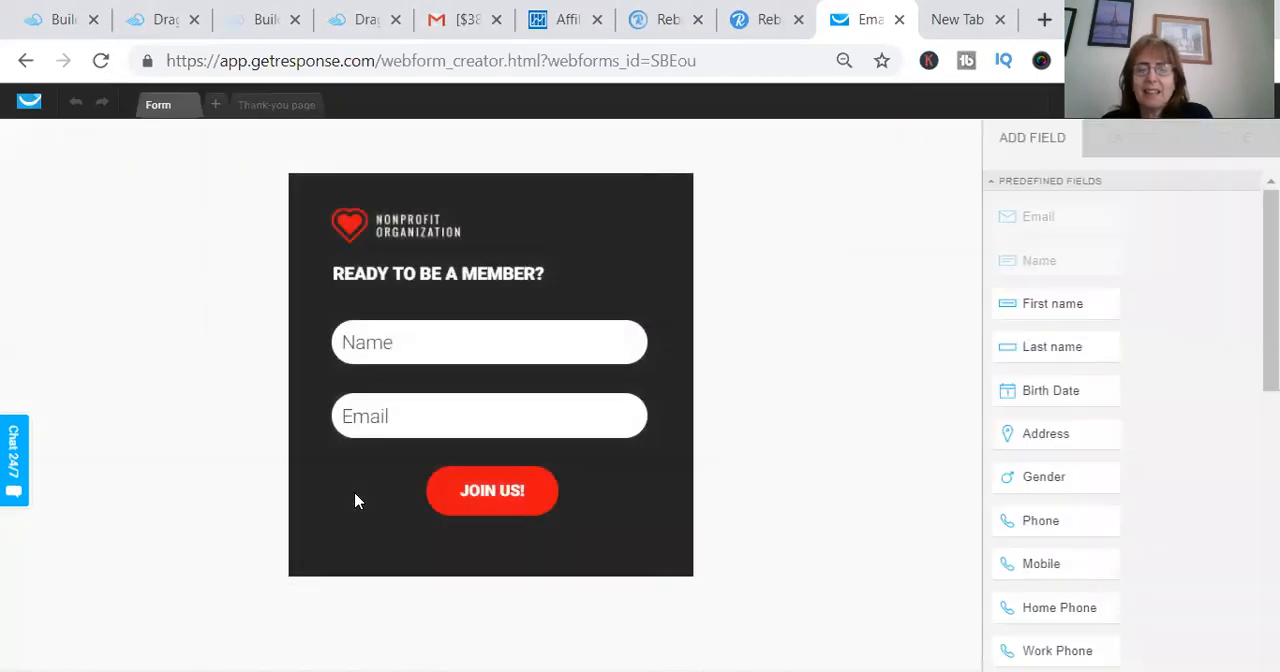
click(581, 341)
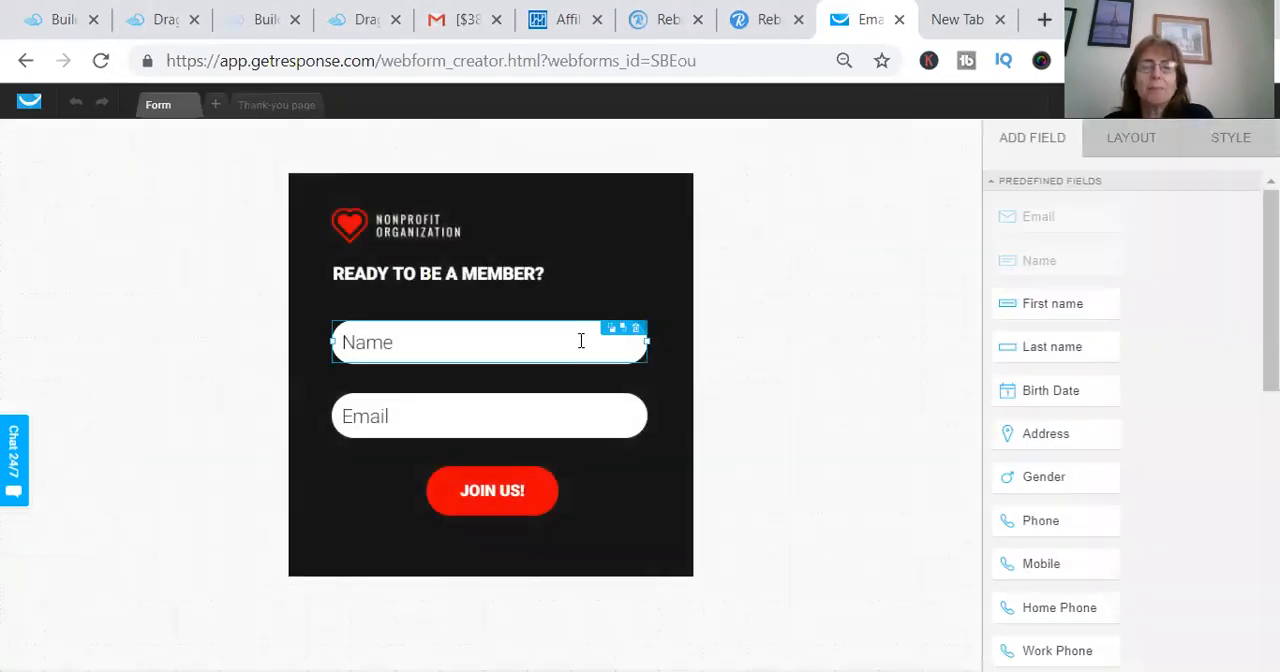
click(637, 328)
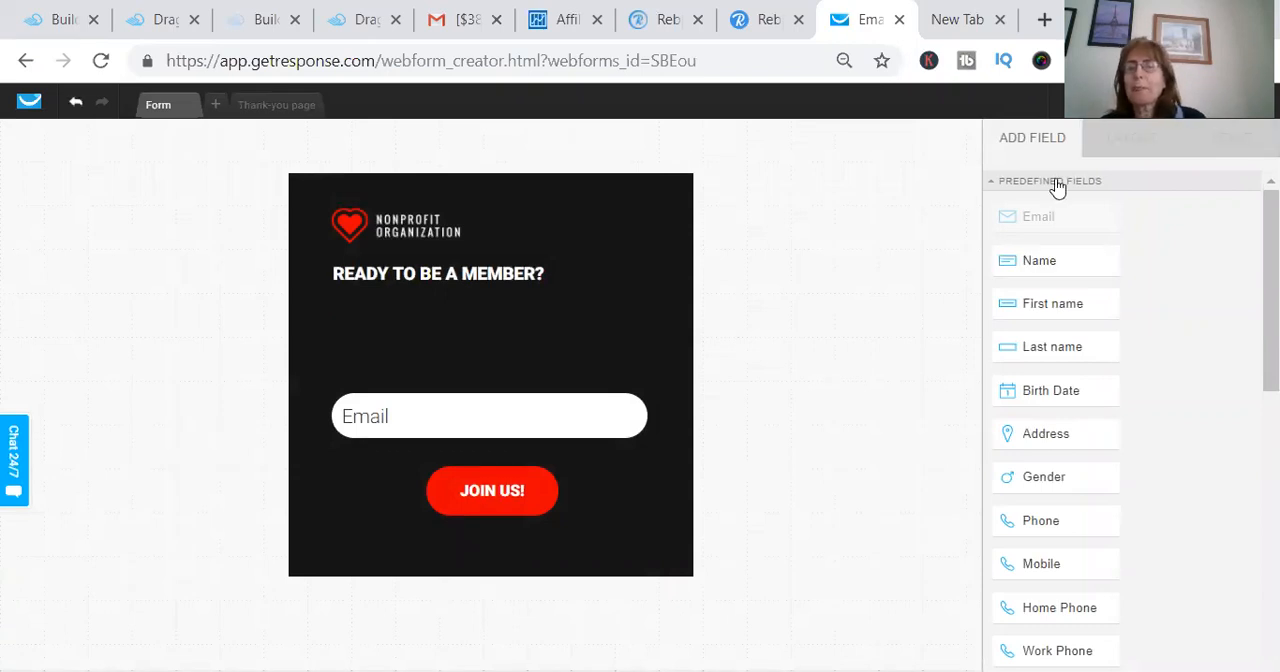
- Open the form settings and name the form "liam google ads"
click(1109, 119)
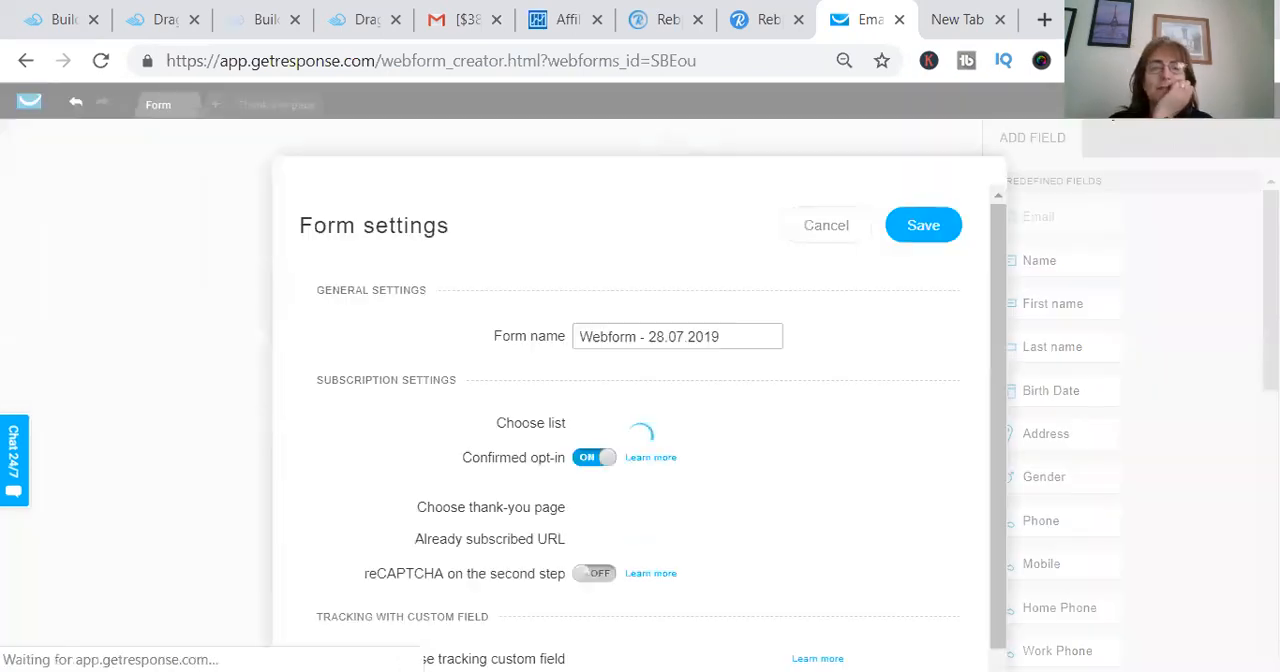
triple_click(585, 292)
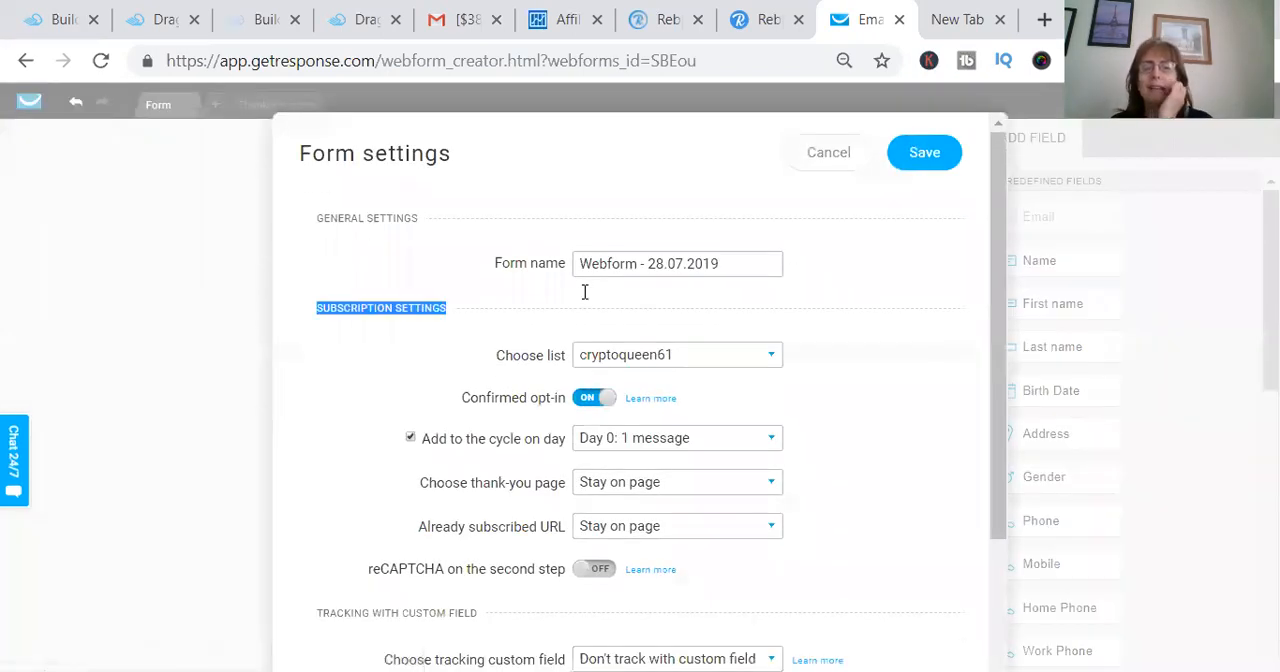
triple_click(596, 258)
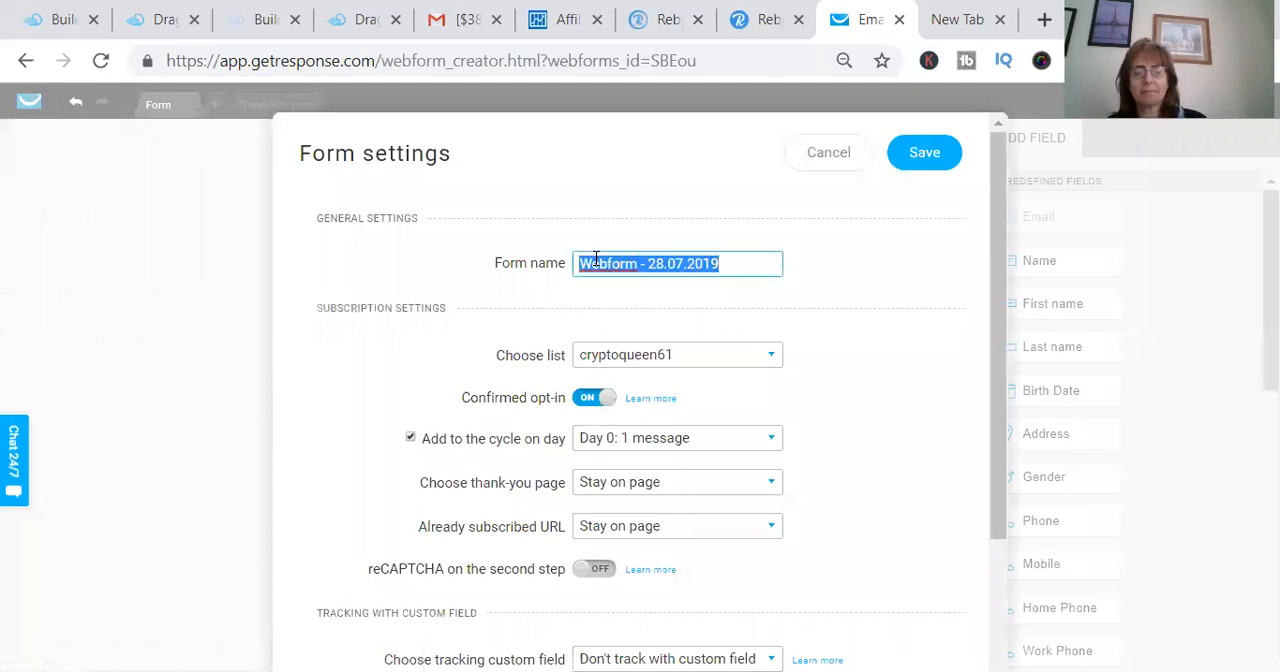
text(LA)
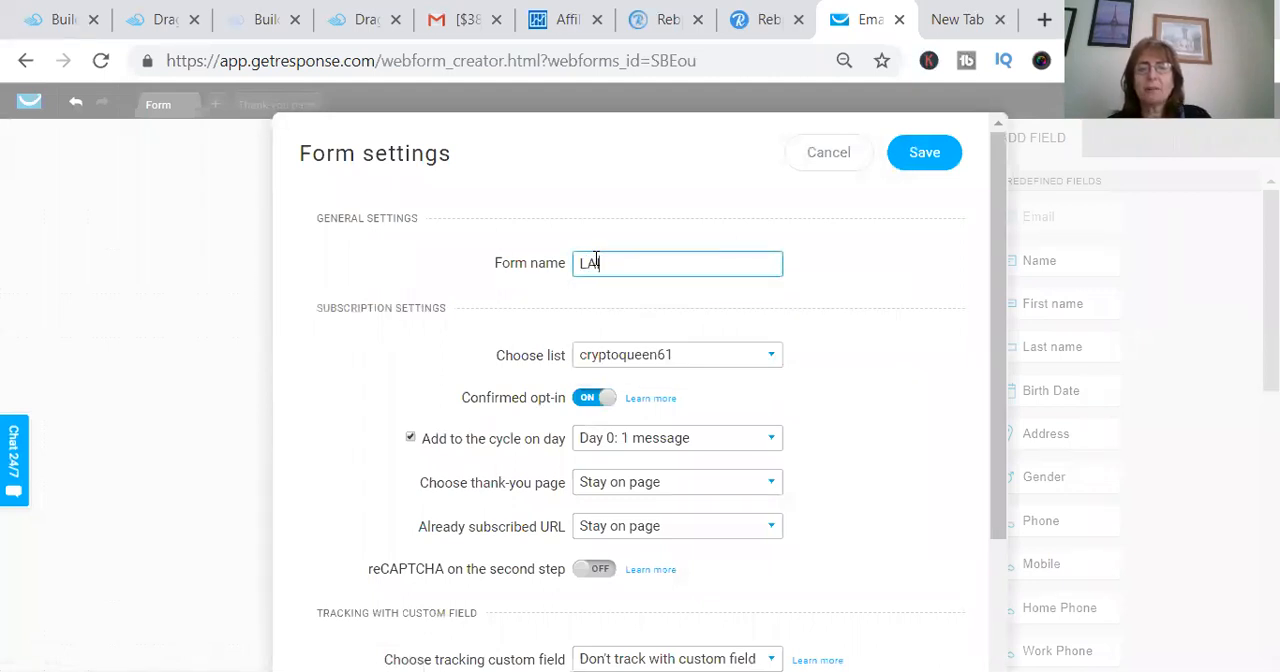
key(BackSpace)
text(i)
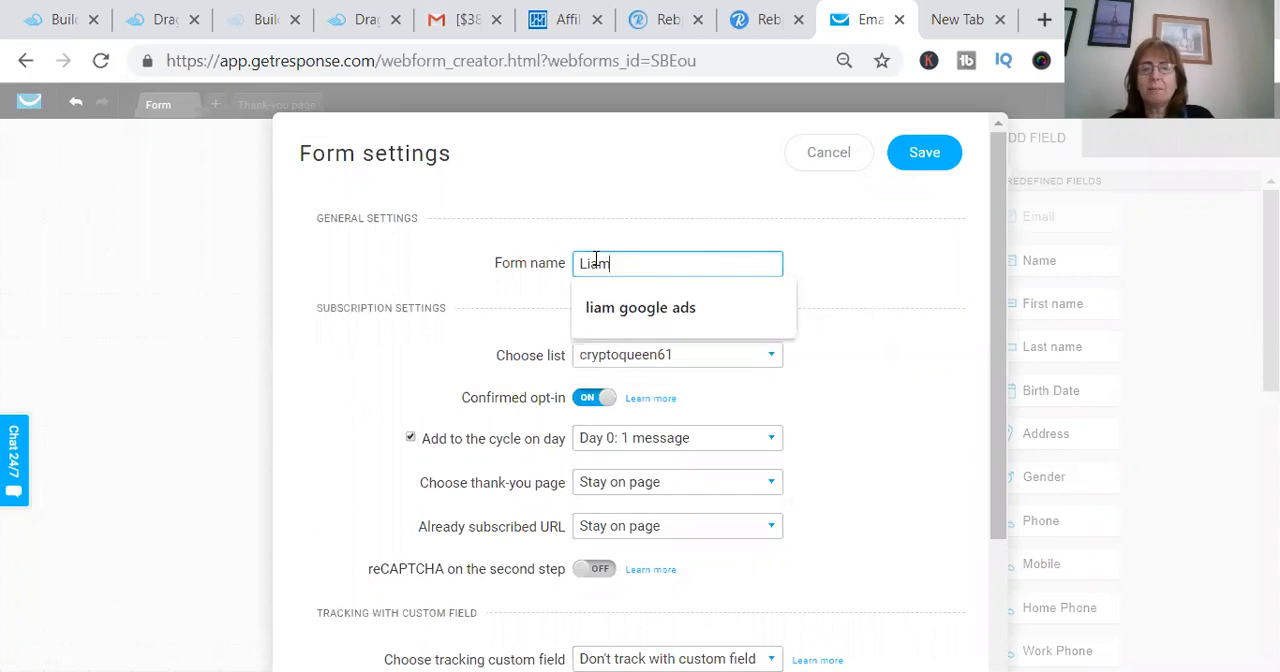
text(am)
click(652, 310)
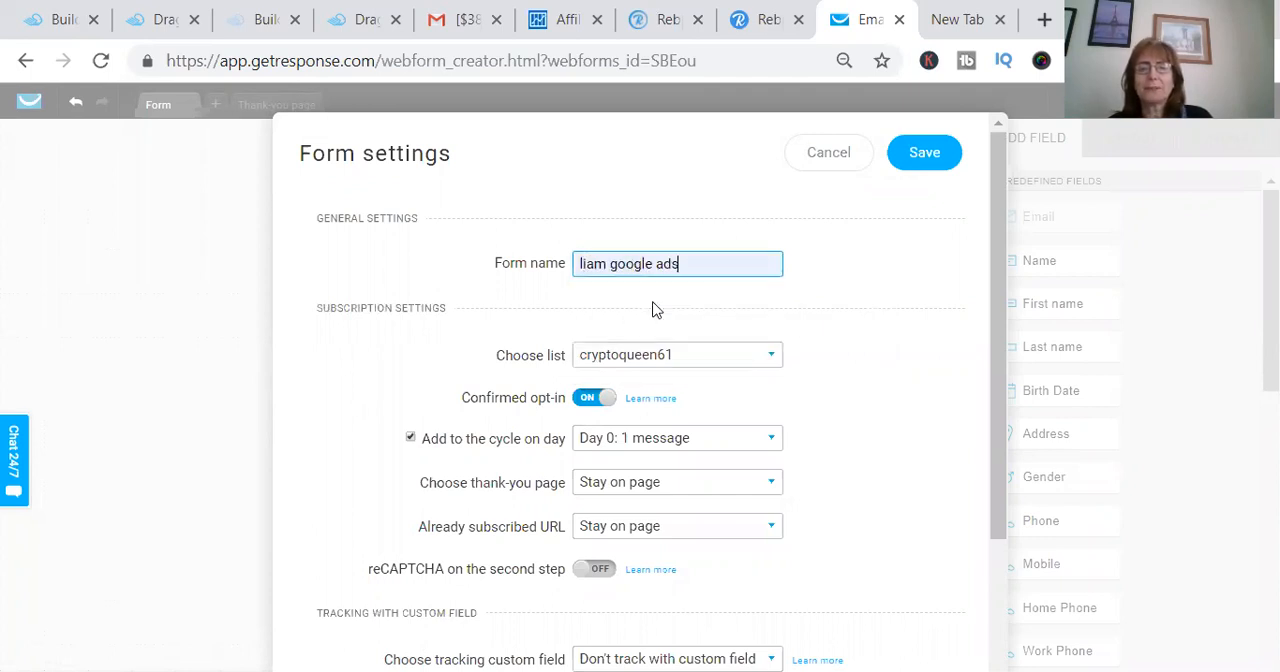
- Assign the form to the liamwebinar list and add new contacts to the autoresponder cycle on Day 3
click(773, 358)
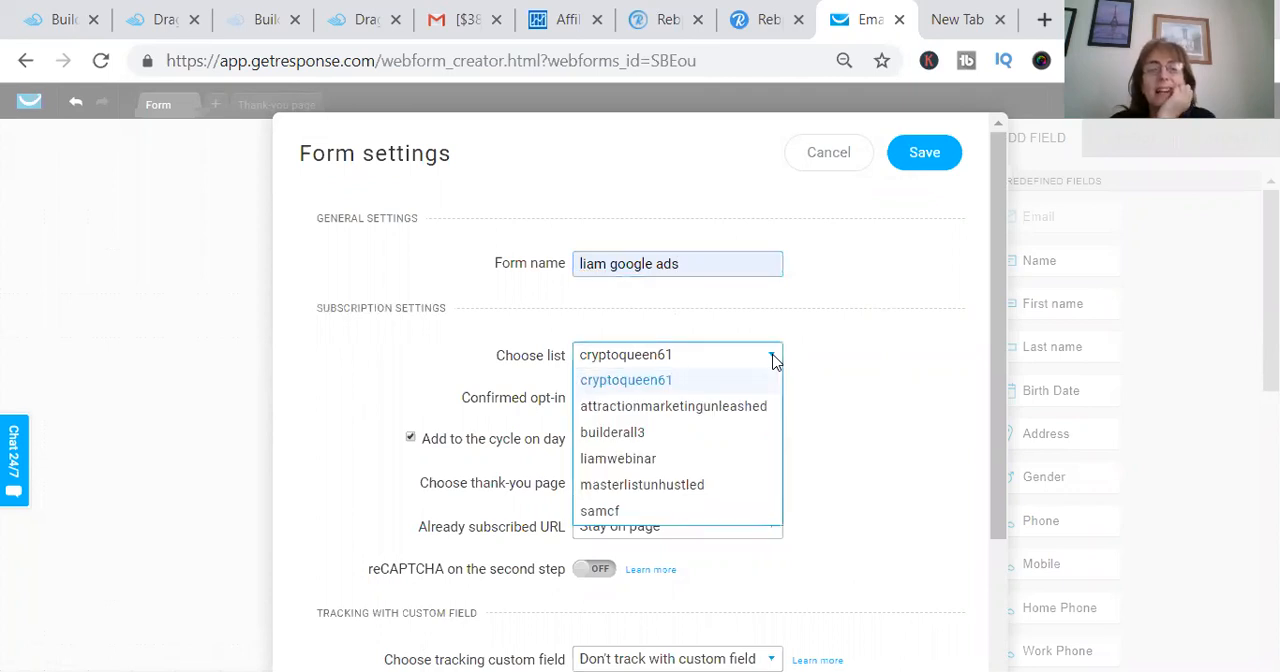
click(707, 459)
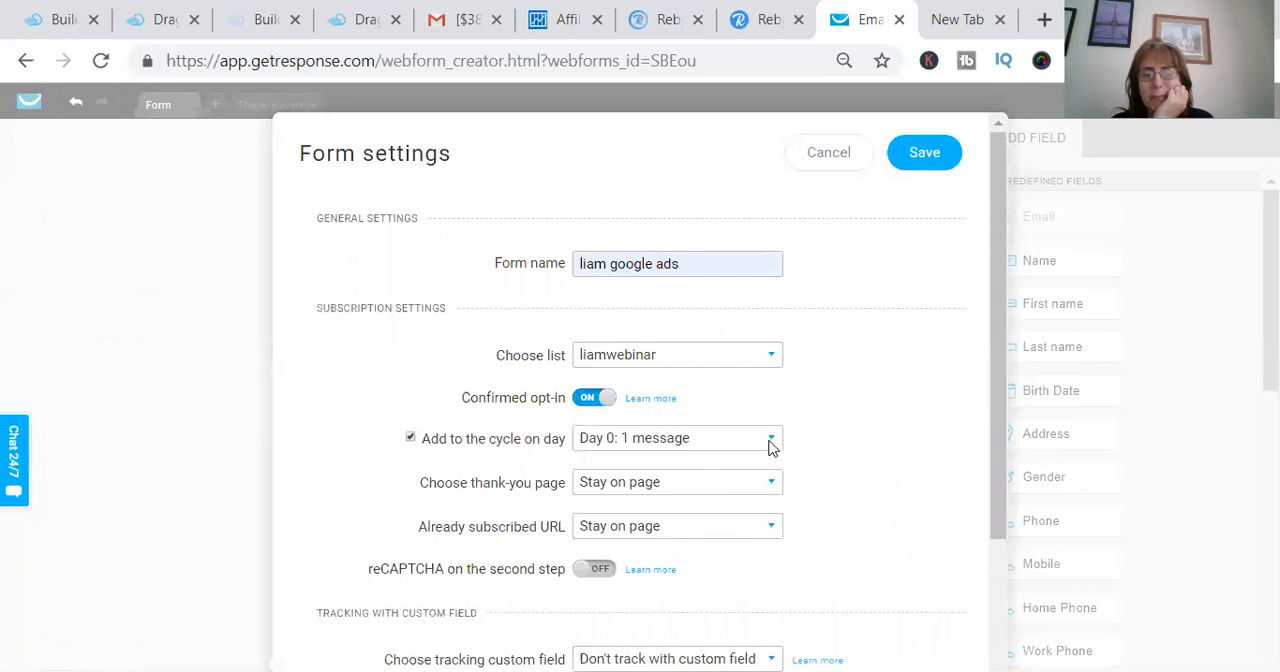
click(770, 445)
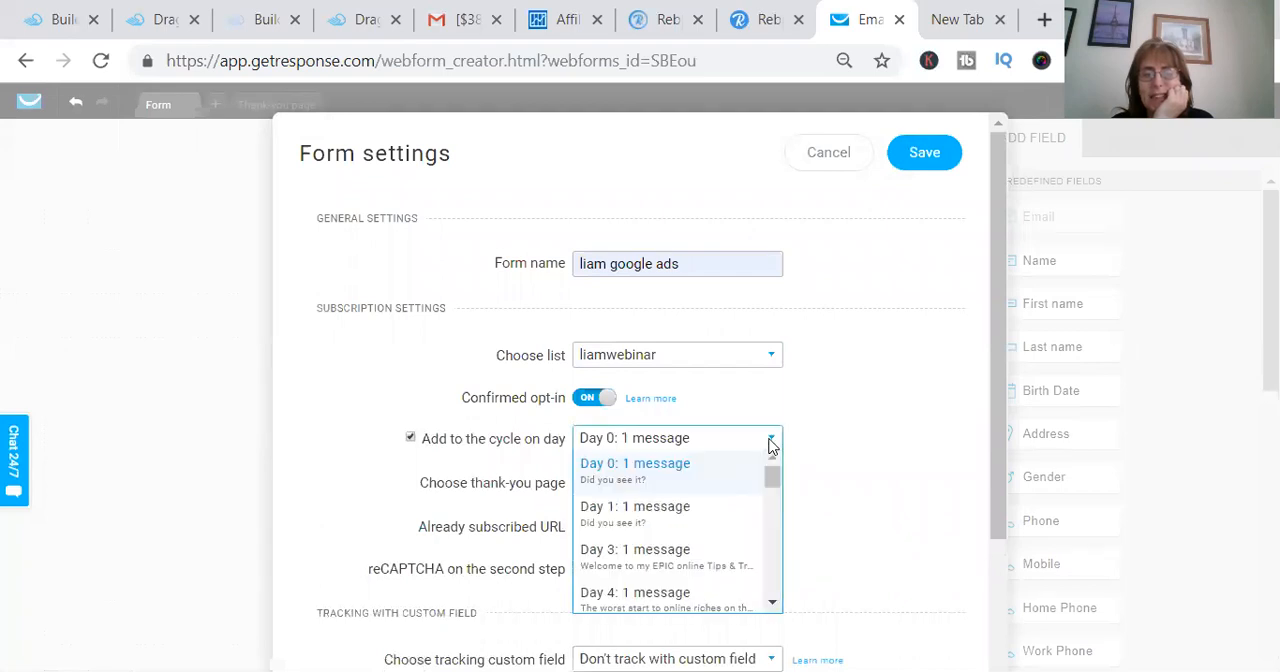
click(713, 565)
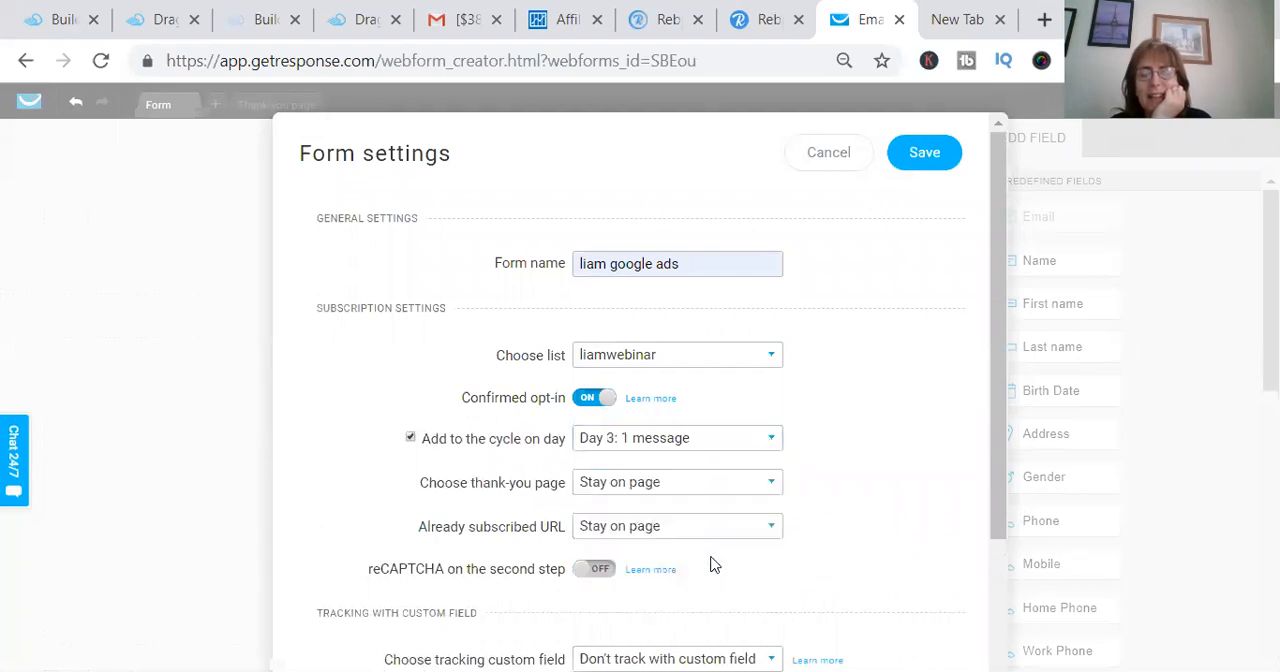
- Set a custom thank-you page using the copied URL of the Liam-google-ads page and save the form settings
click(774, 486)
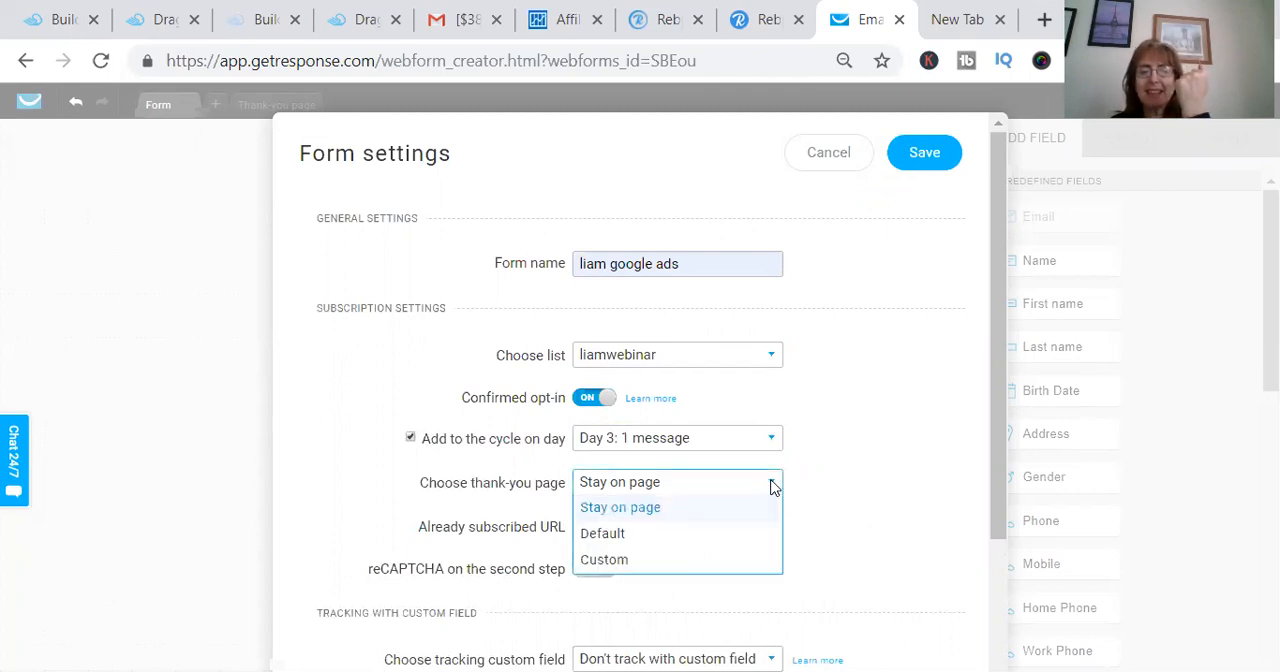
click(729, 561)
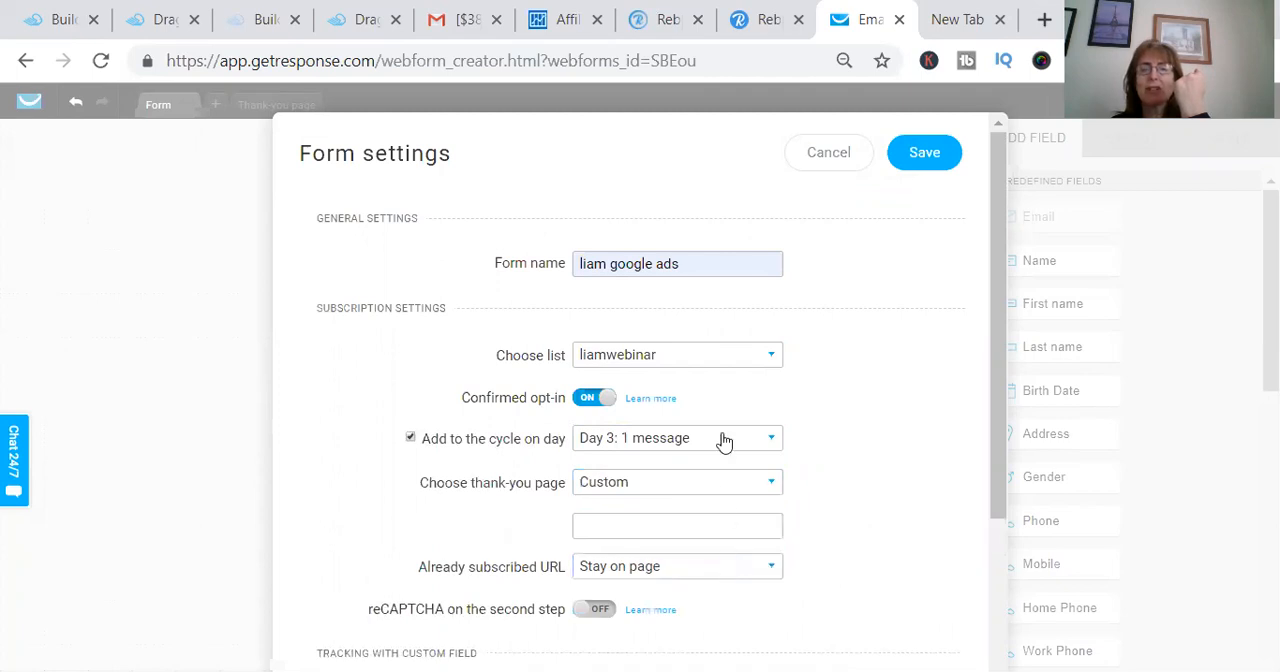
click(622, 527)
key(ctrl+v)
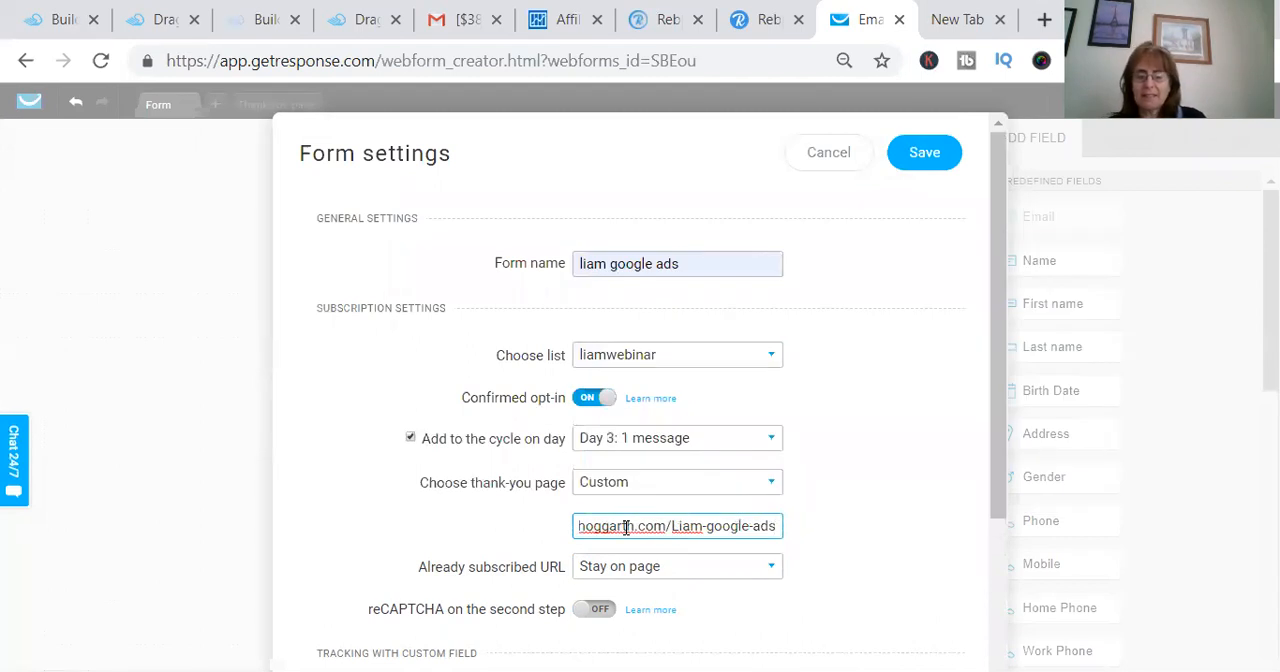
key(Home)
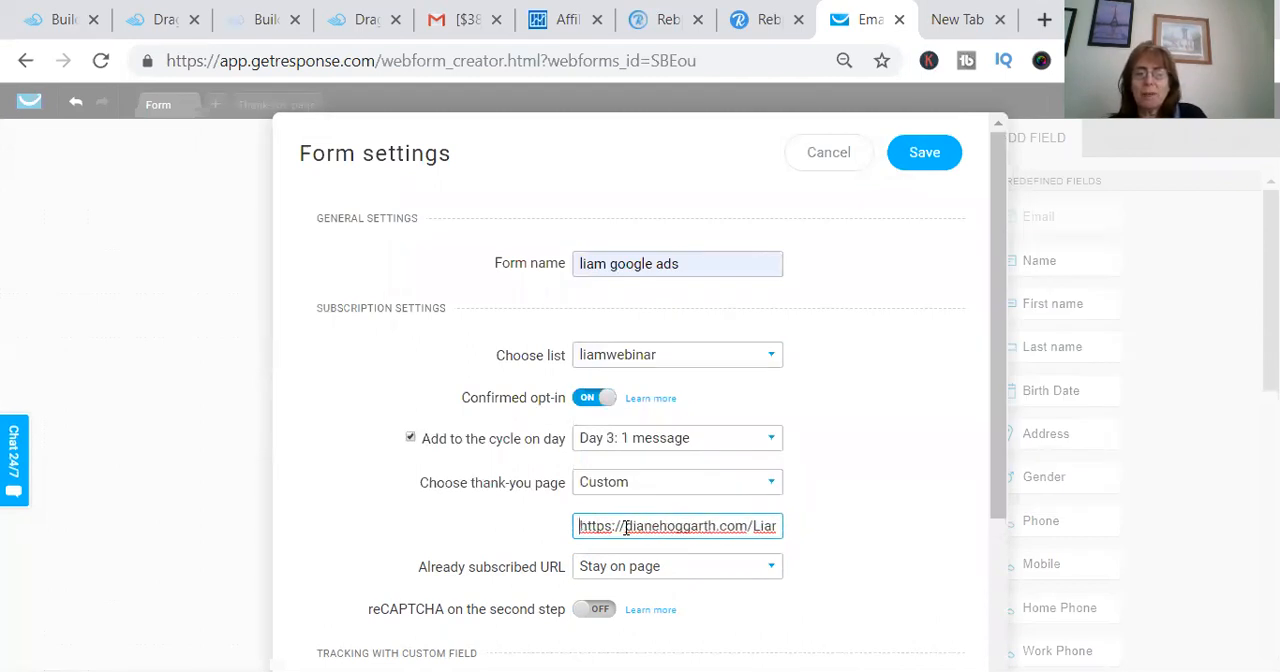
key(Right)
key(Right)
key(Right)
key(Right)
key(Right)
key(Right)
key(Right)
key(Right)
key(Right)
key(Right)
key(Right)
key(Right)
key(Right)
key(Right)
key(Right)
key(Right)
key(Right)
key(Right)
key(Right)
key(Right)
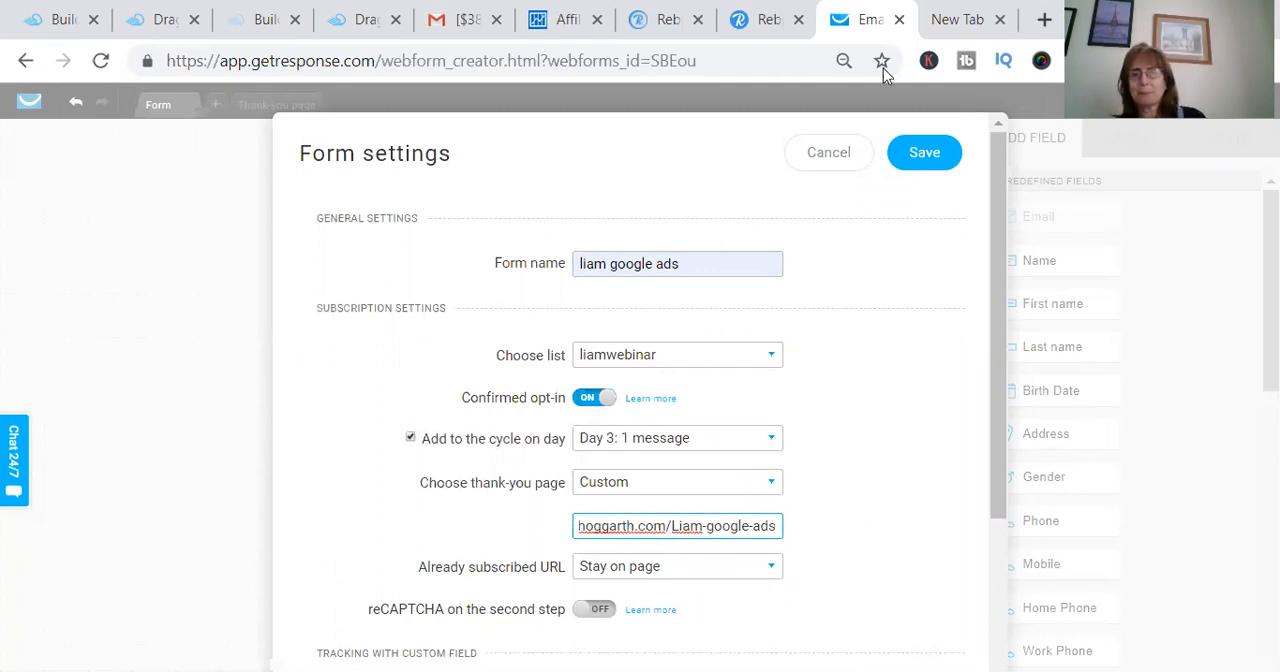
click(922, 156)
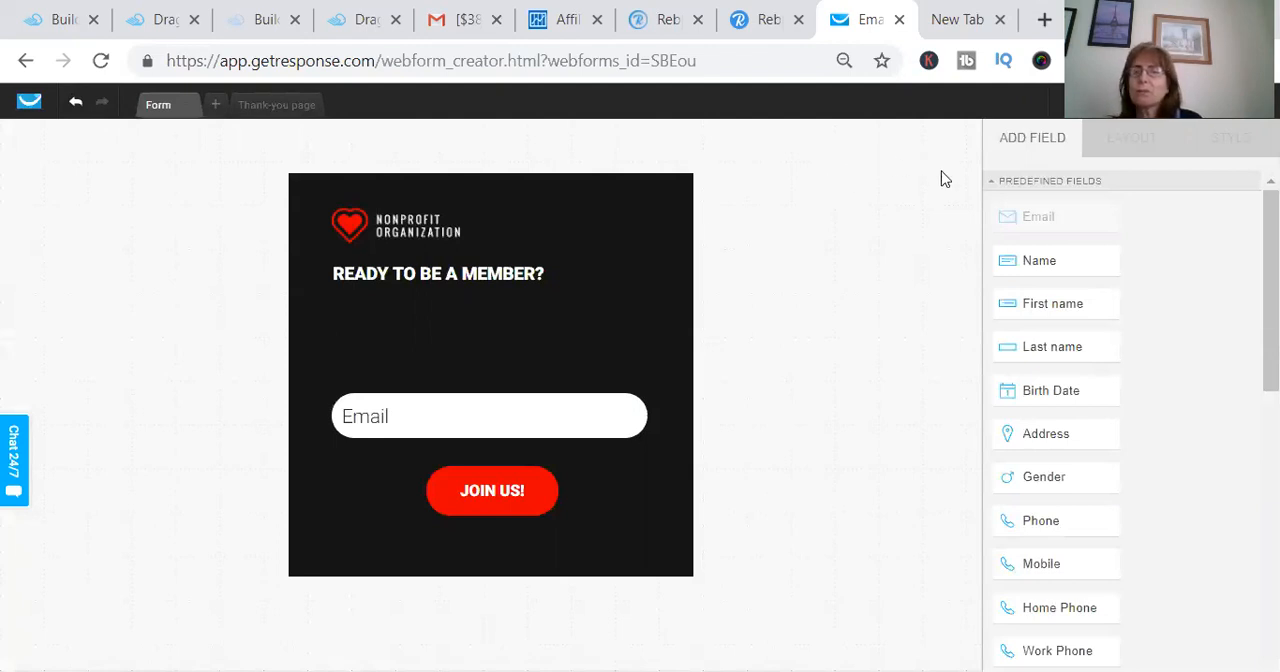
- Save and publish the form, and go to the list of forms and surveys
click(1165, 103)
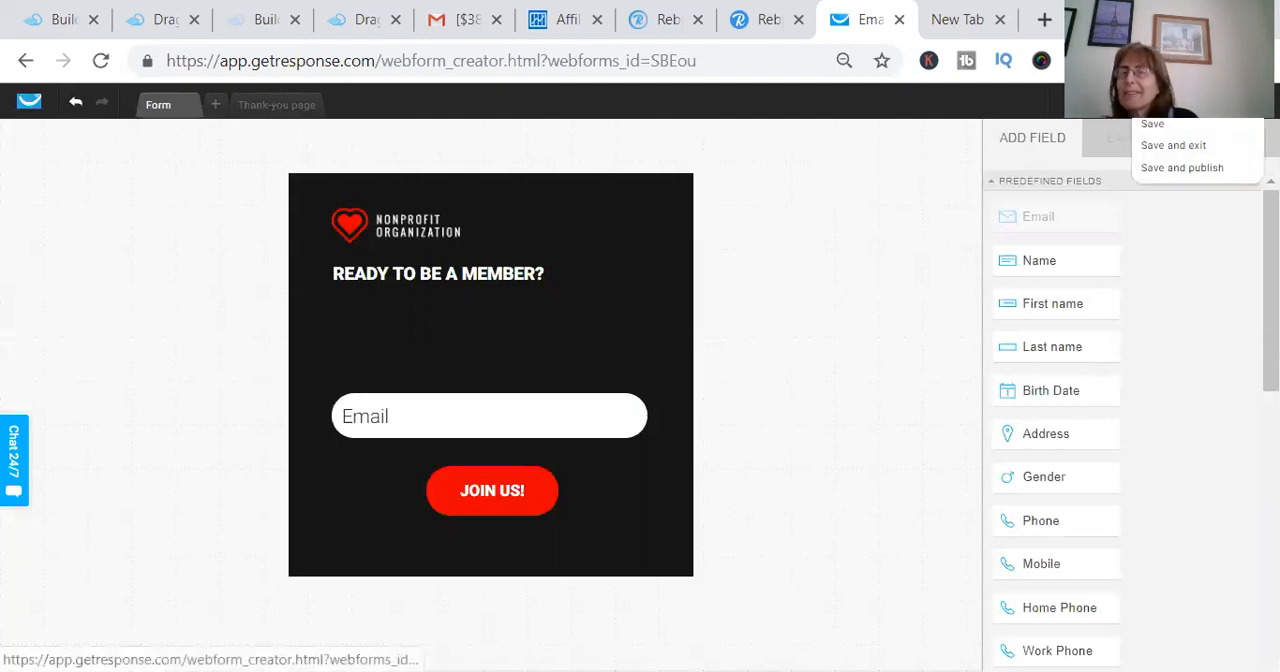
click(1167, 170)
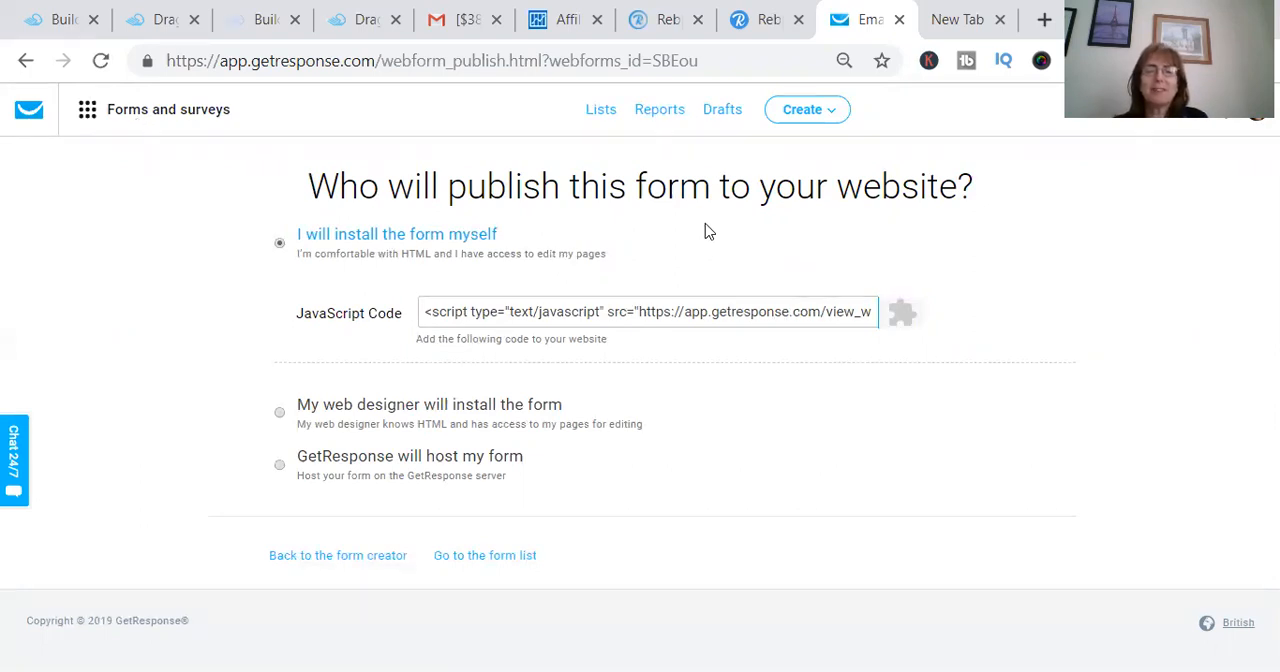
click(88, 112)
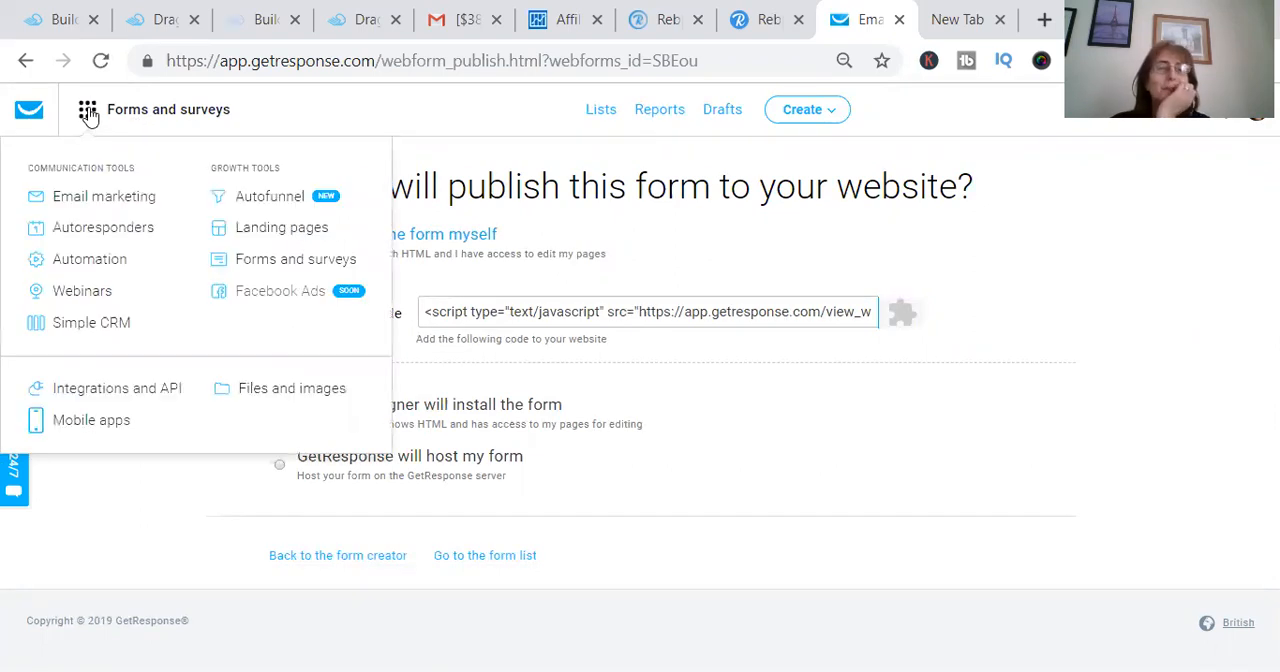
click(272, 260)
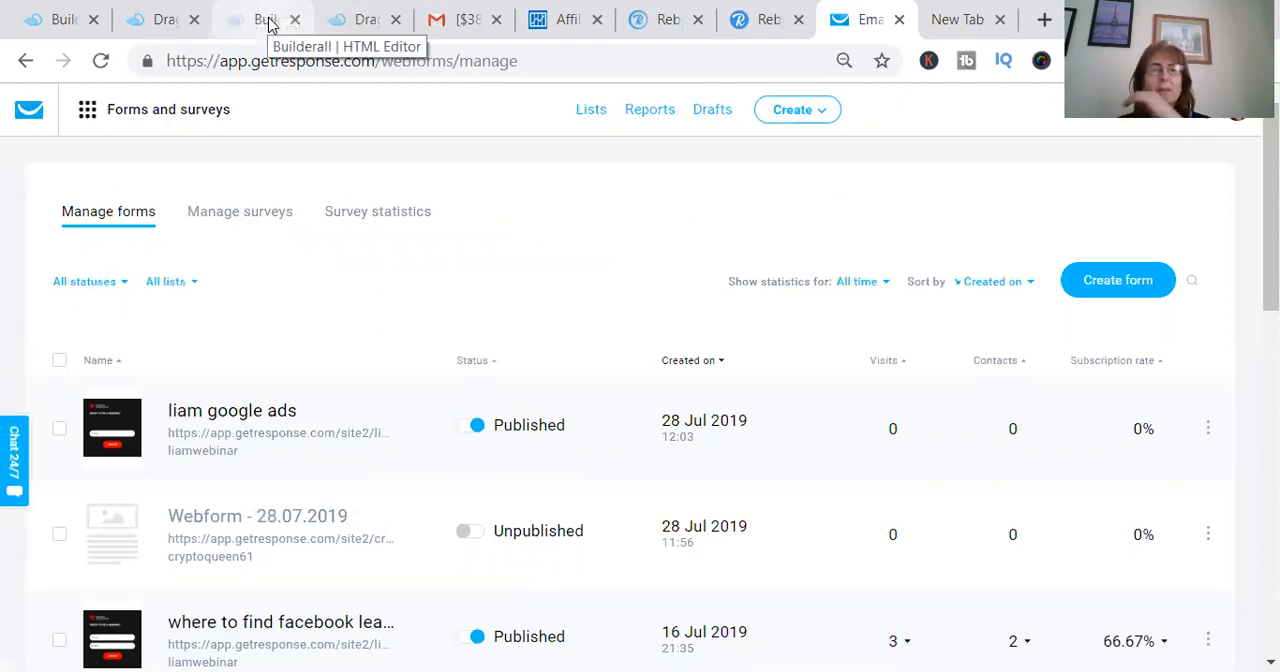
- Switch to the Builderall HTML editor and delete "TO GET TRAFFIC FOR" from the landing page headline
click(268, 22)
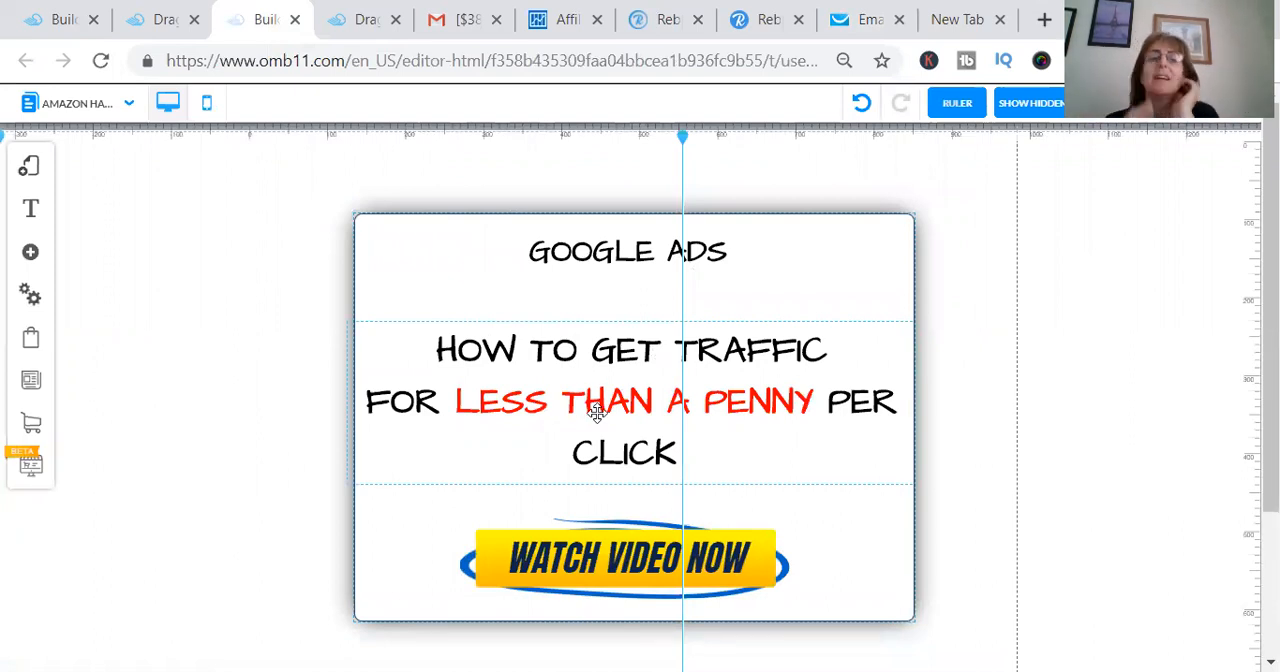
click(618, 352)
click(619, 353)
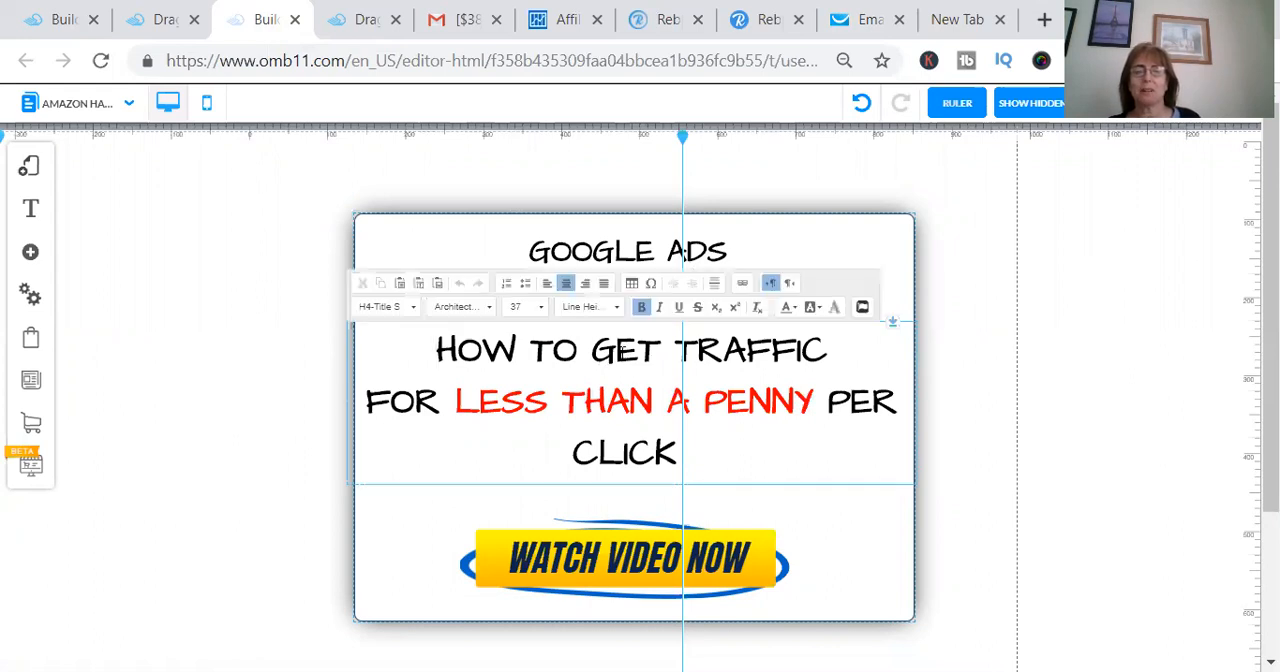
double_click(622, 352)
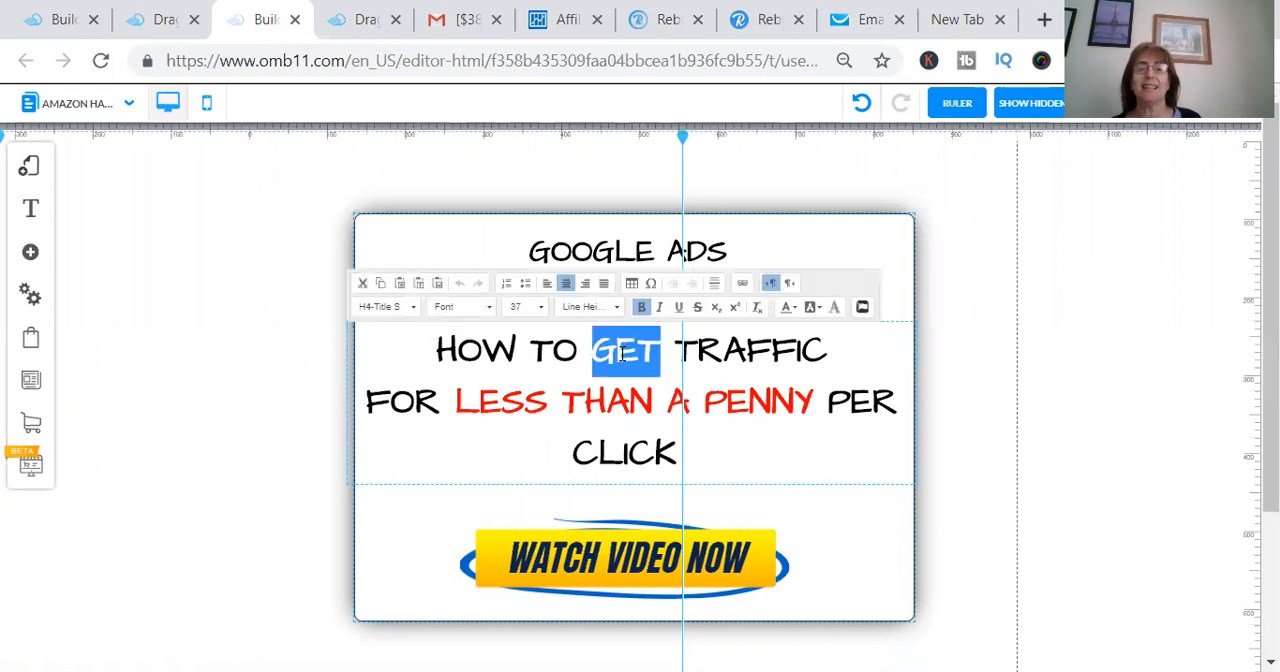
triple_click(755, 363)
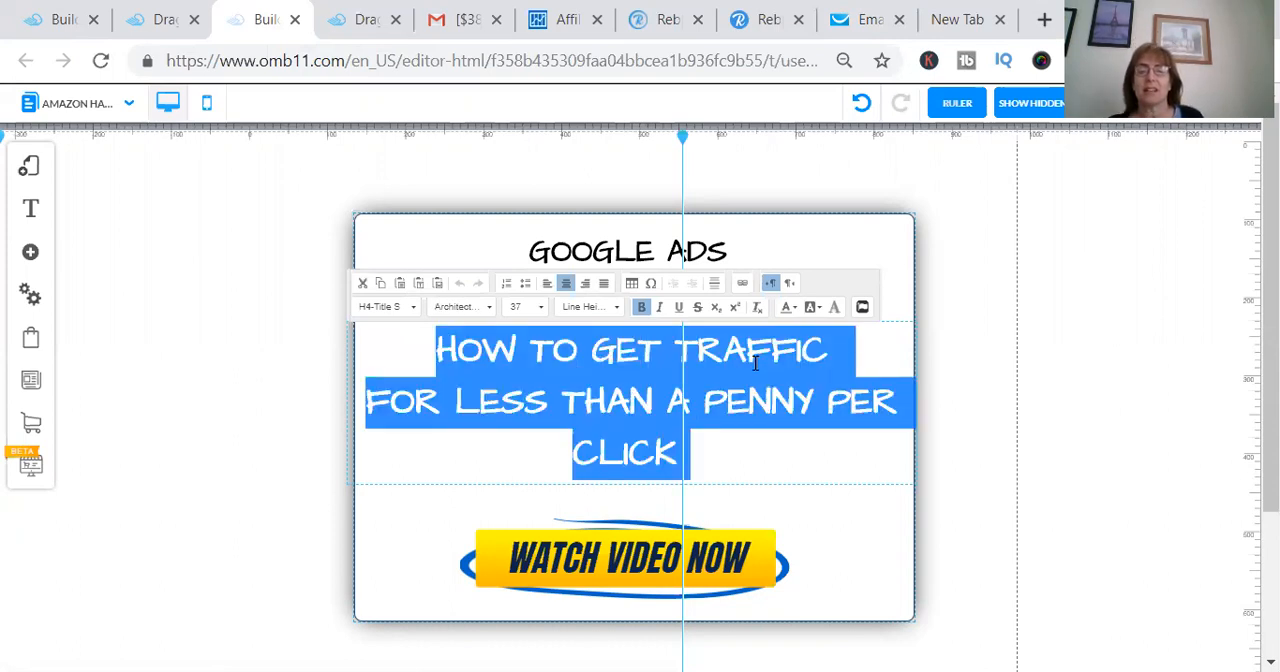
double_click(727, 340)
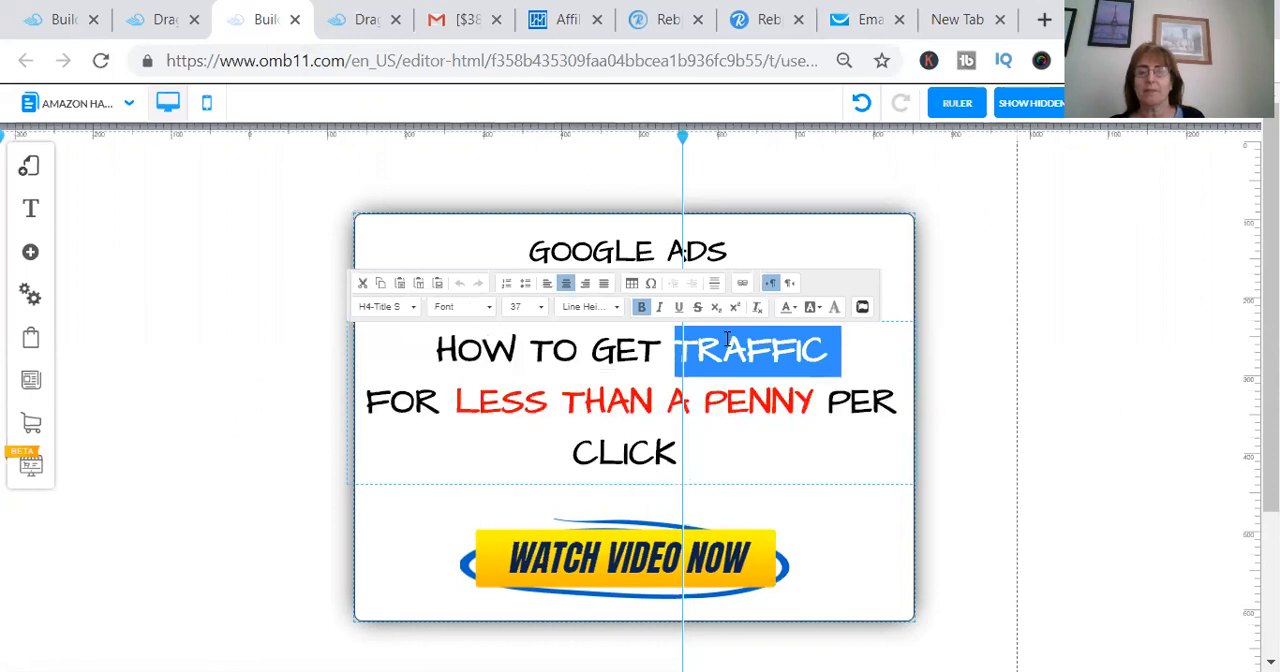
text(#)
key(Right)
key(Right)
key(Right)
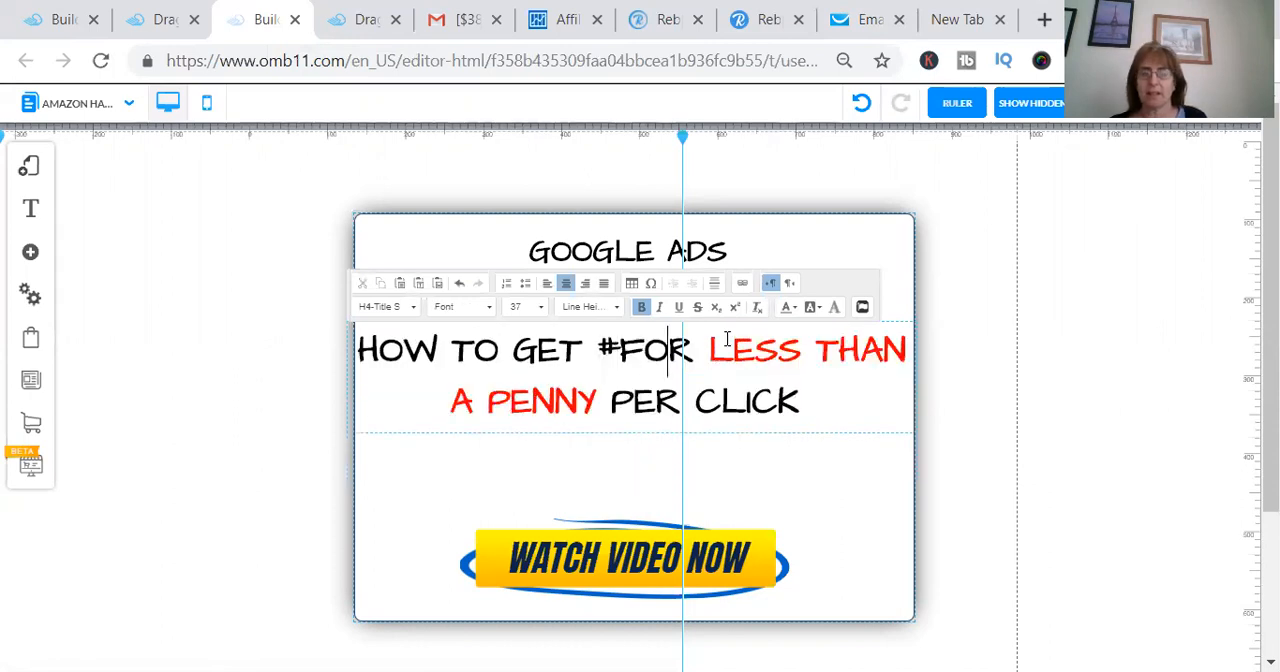
key(BackSpace)
key(BackSpace)
key(BackSpace)
key(BackSpace)
key(BackSpace)
key(BackSpace)
key(BackSpace)
key(BackSpace)
key(BackSpace)
key(BackSpace)
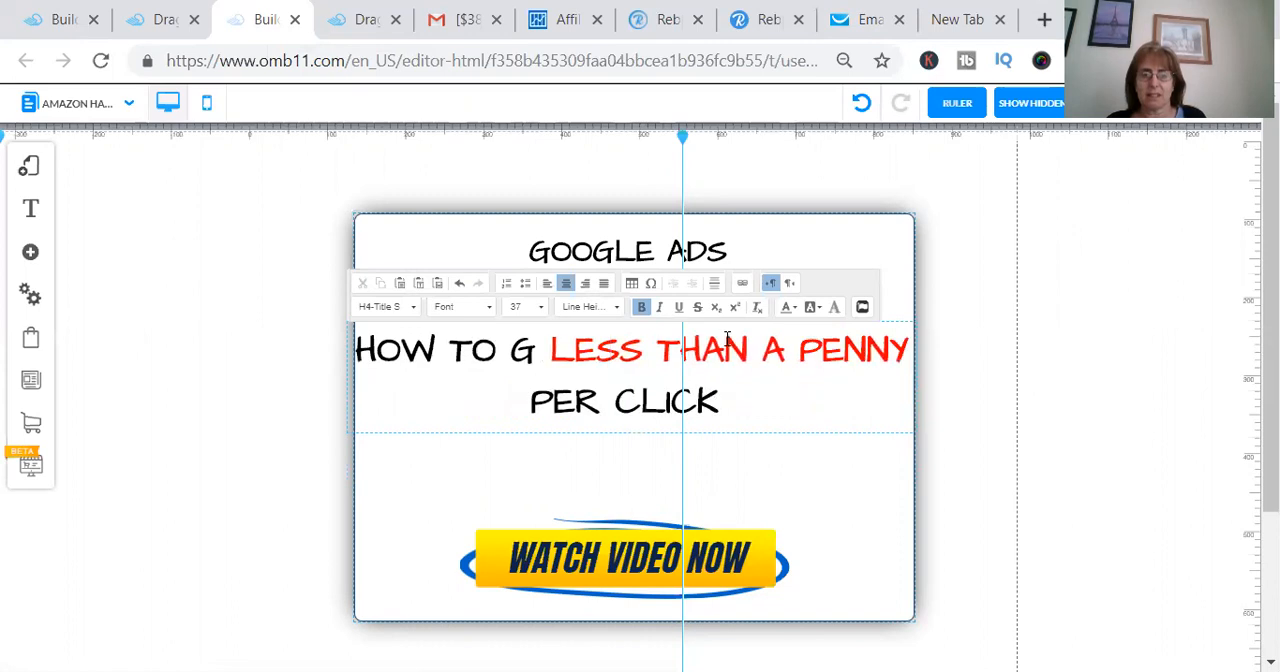
key(BackSpace)
key(BackSpace)
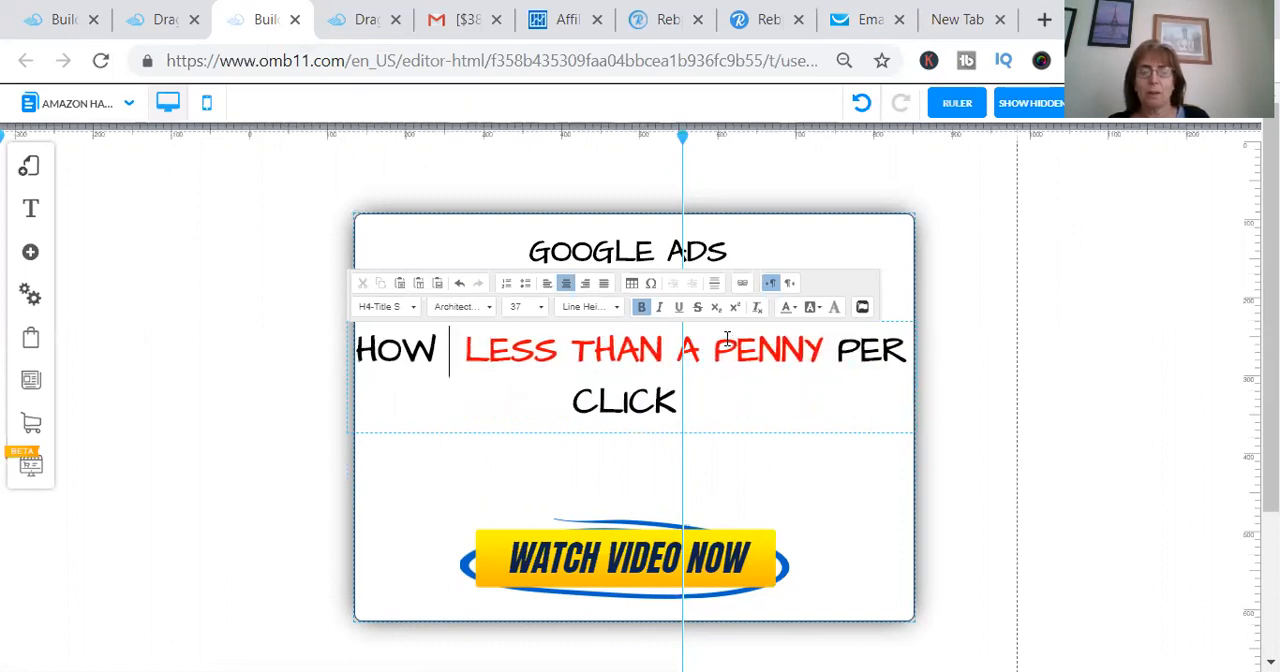
text(I got)
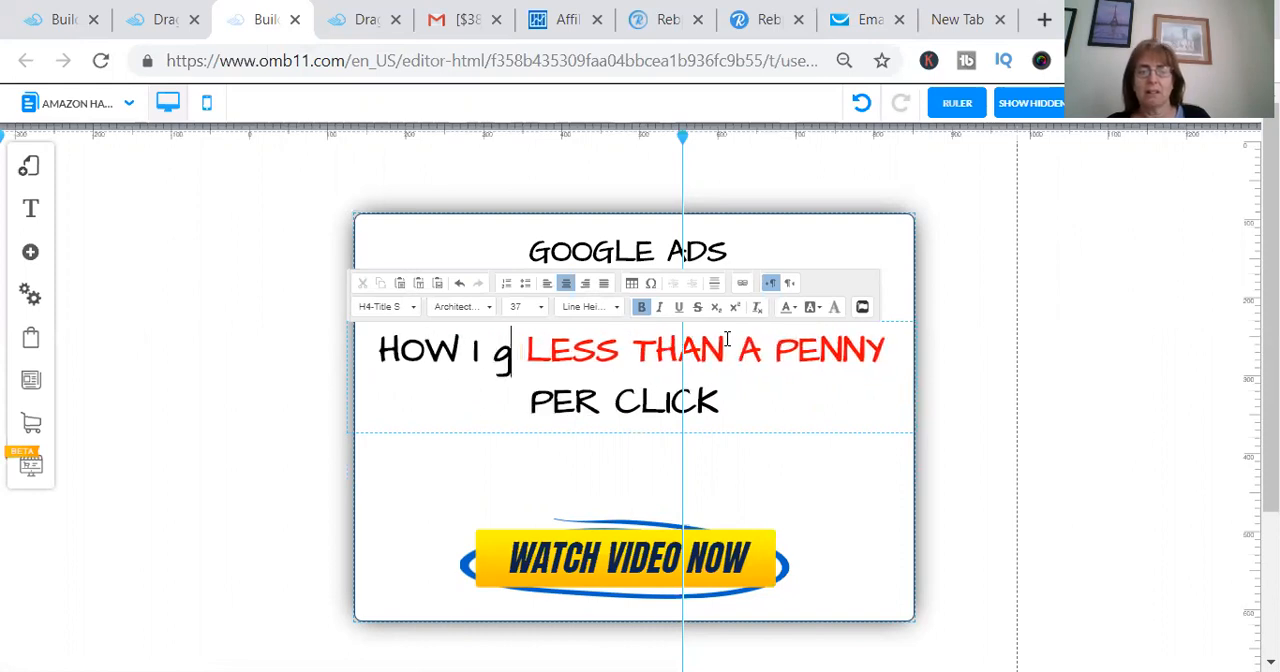
key(BackSpace)
key(BackSpace)
key(BackSpace)
key(BackSpace)
key(BackSpace)
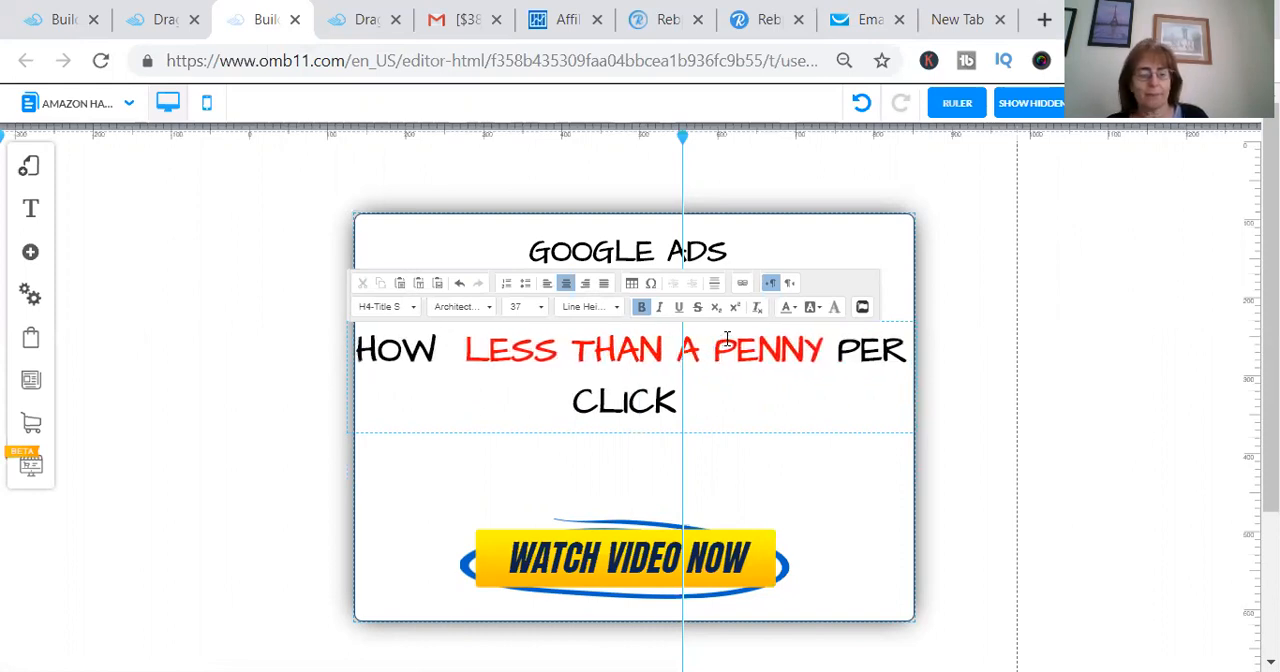
- Add "I GOT" after "HOW" in the headline and put "LESS THAN A PENNY" on its own line
text(I got)
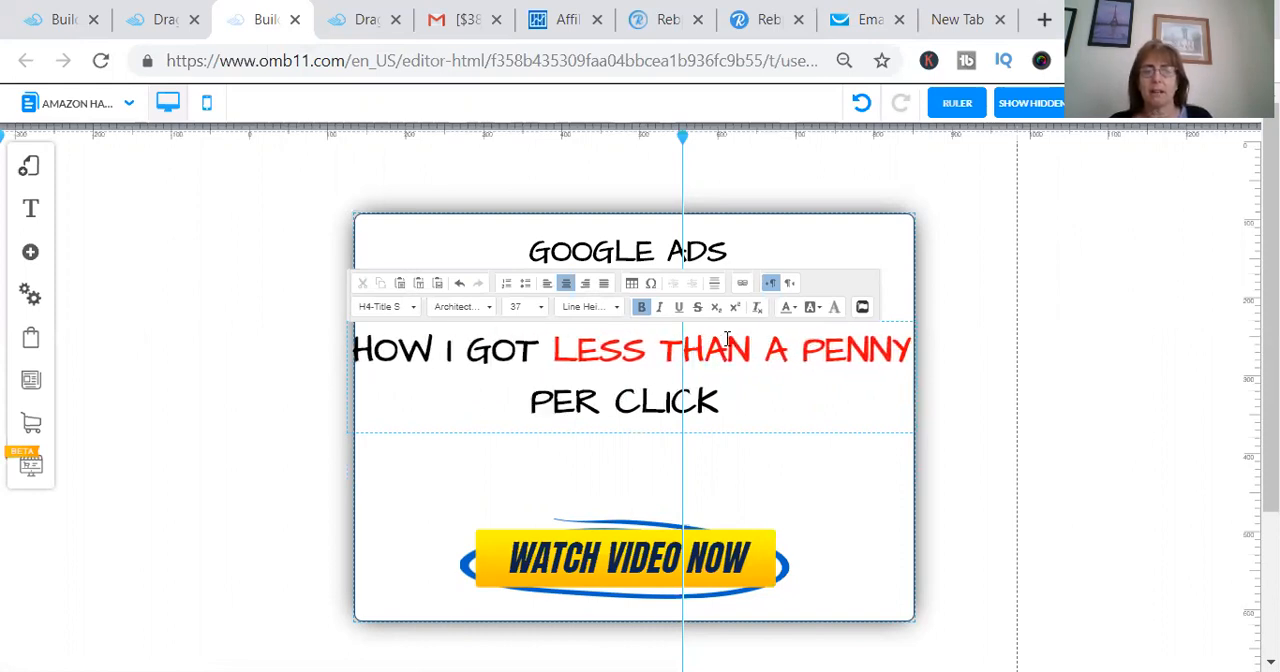
key(Return)
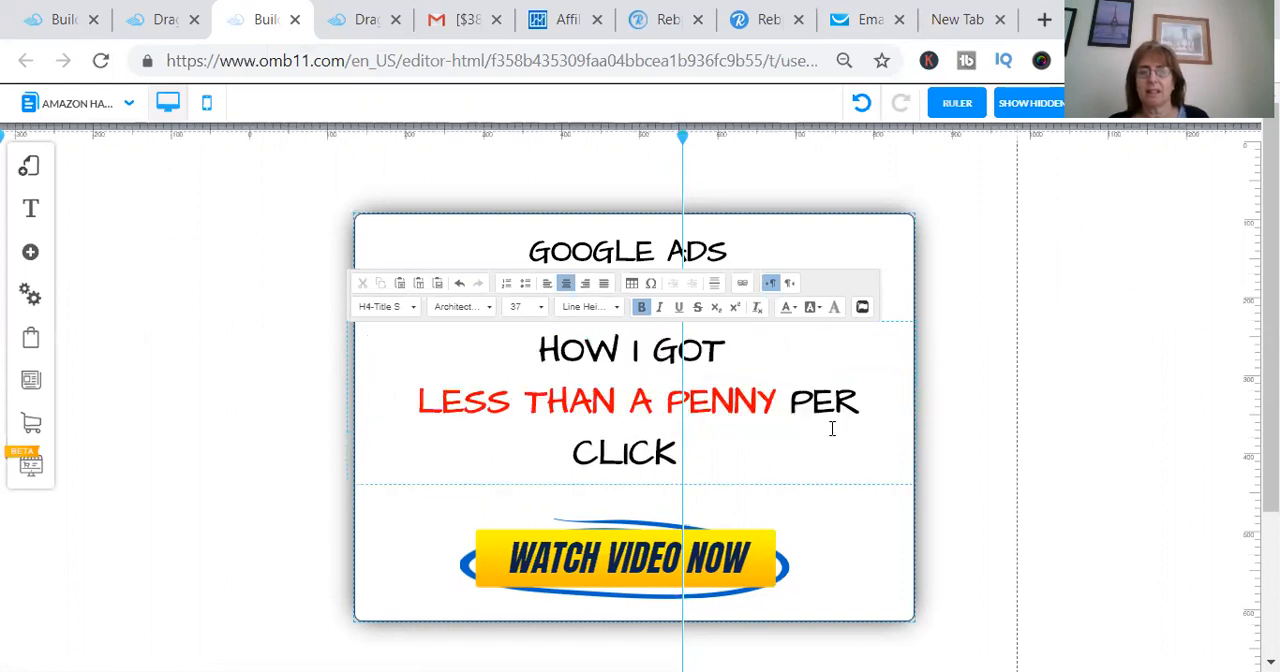
click(788, 402)
key(Return)
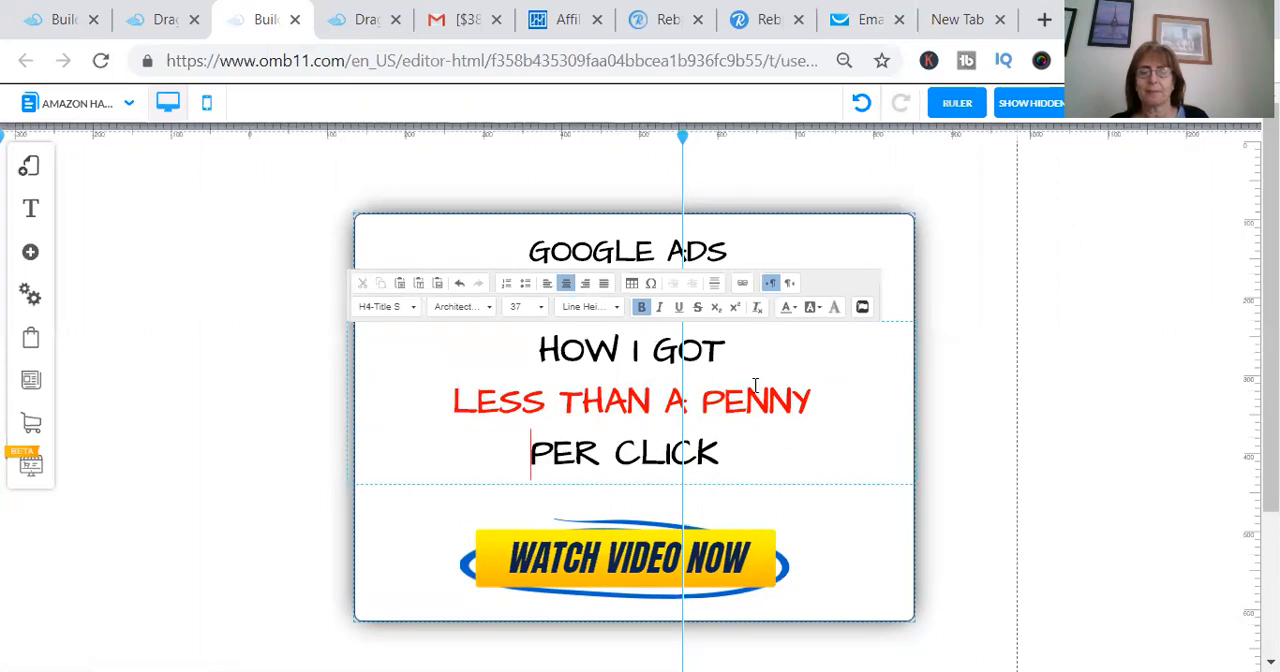
- Replace the red "LESS THAN A PENNY" line with "$14K A MONTH", directly following "HOW I GOT"
triple_click(707, 405)
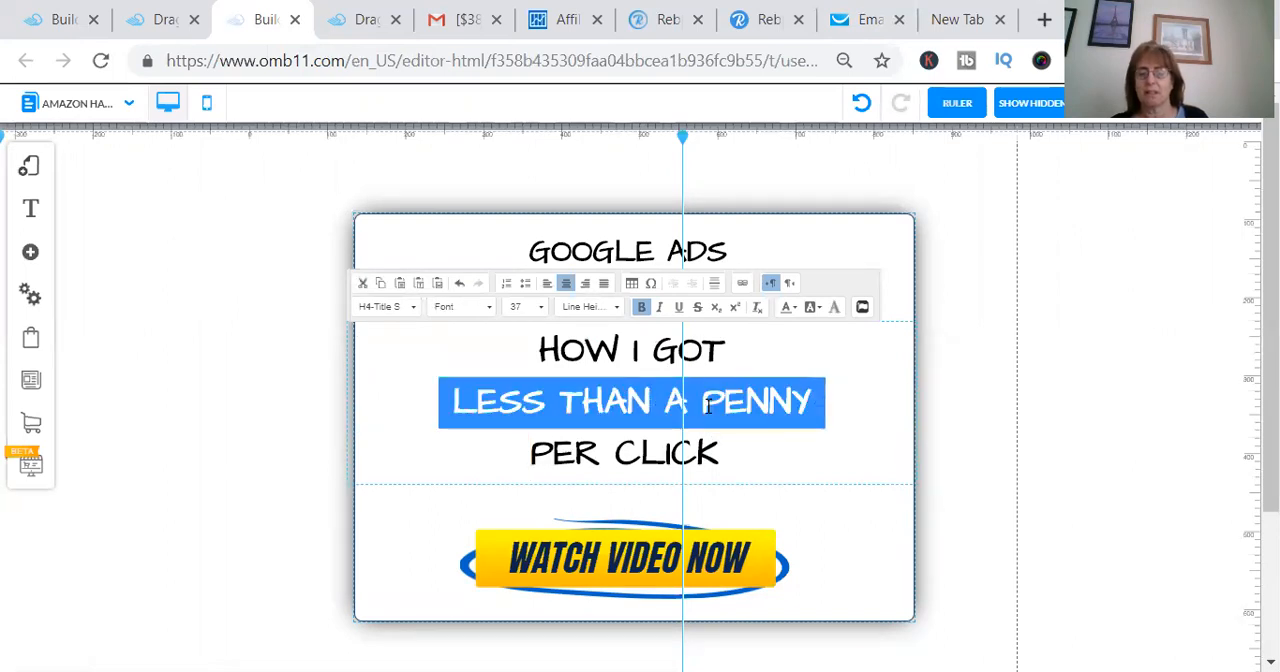
key(BackSpace)
text($14K)
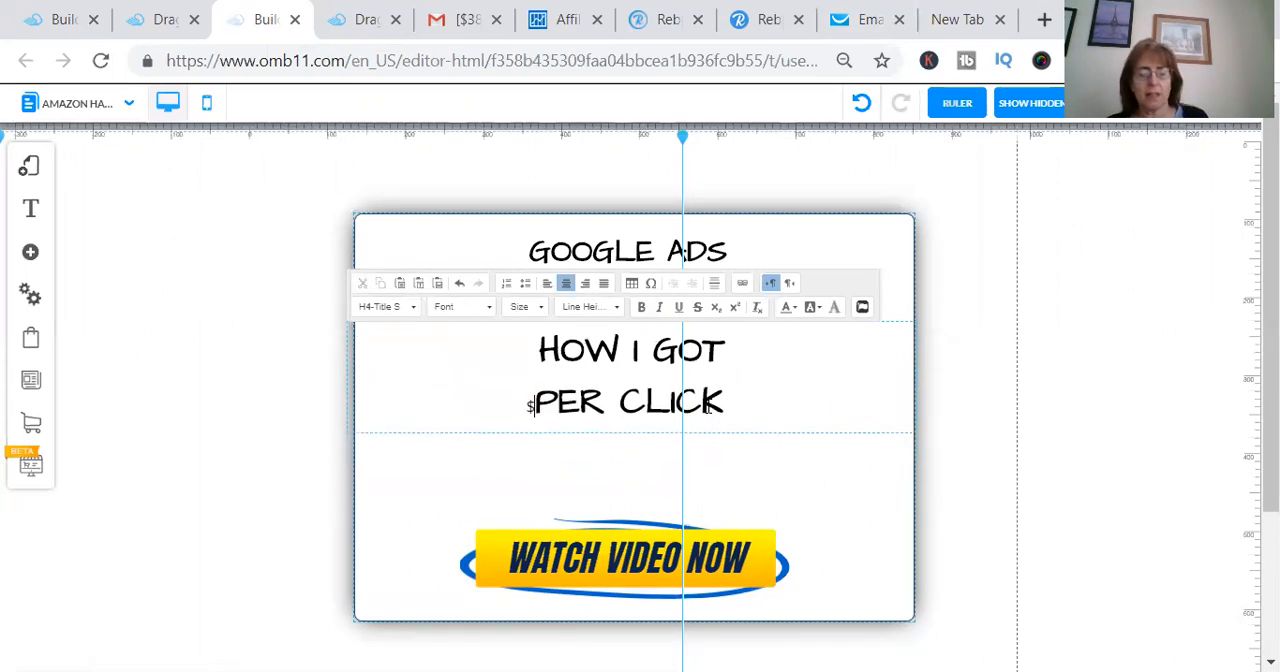
key(BackSpace)
key(BackSpace)
key(BackSpace)
key(BackSpace)
key(BackSpace)
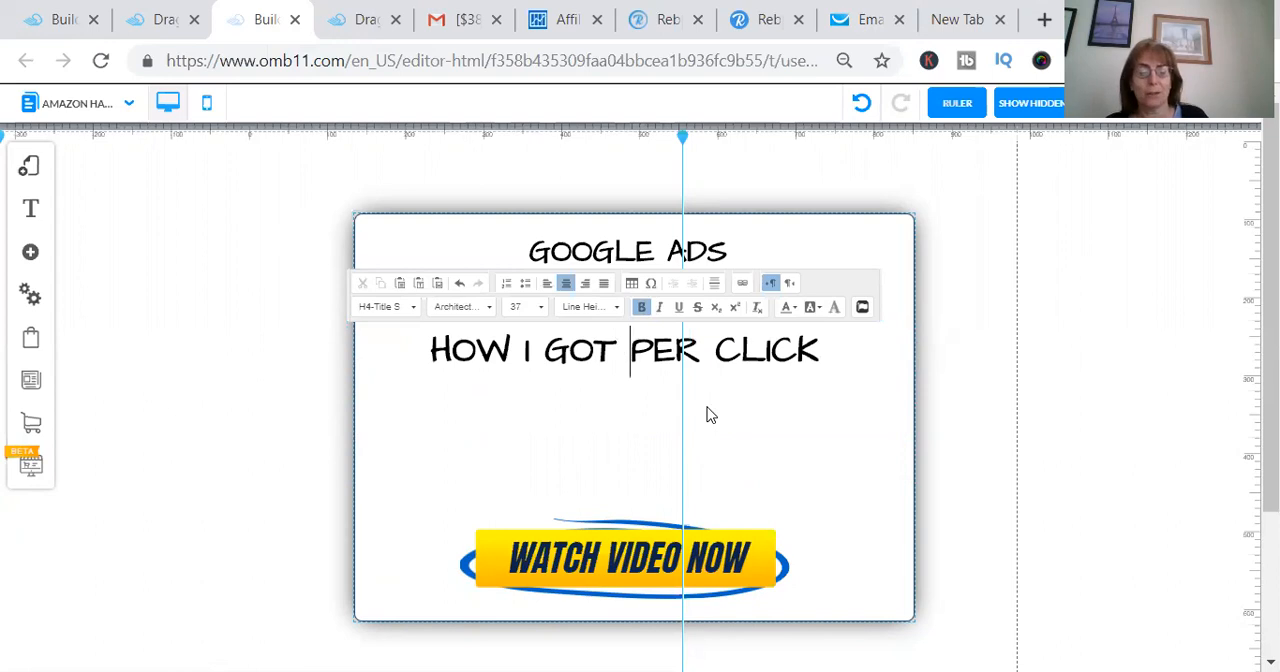
text($14K A )
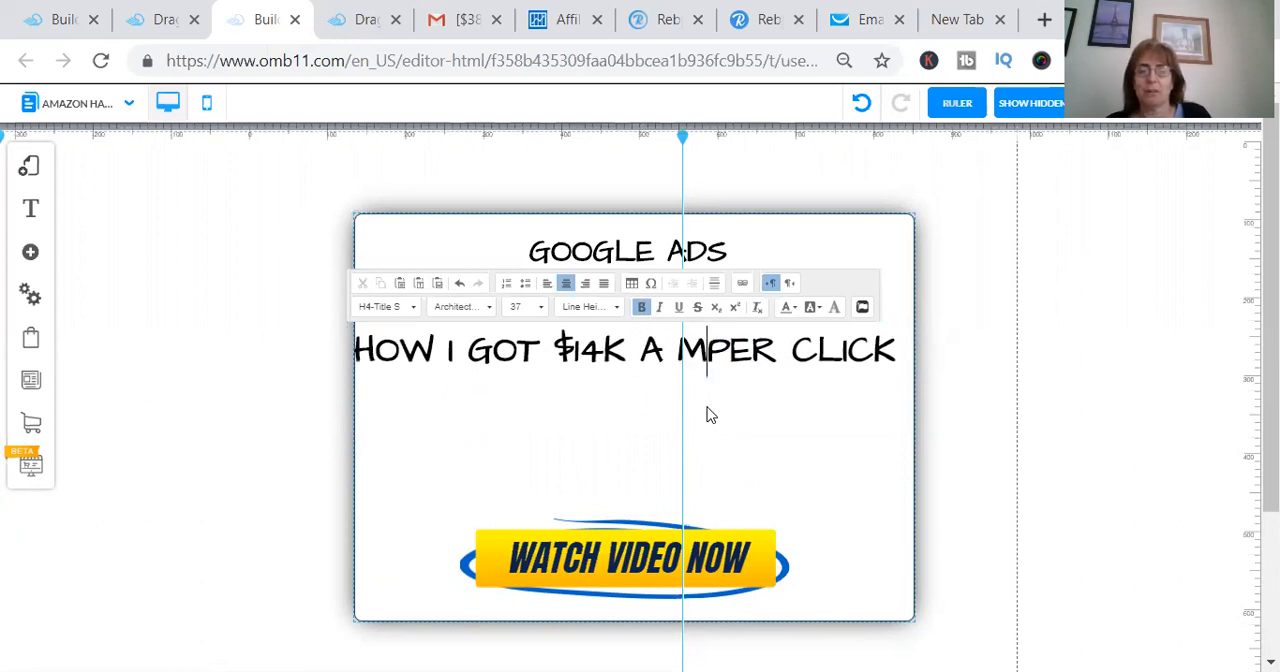
text(MONTH)
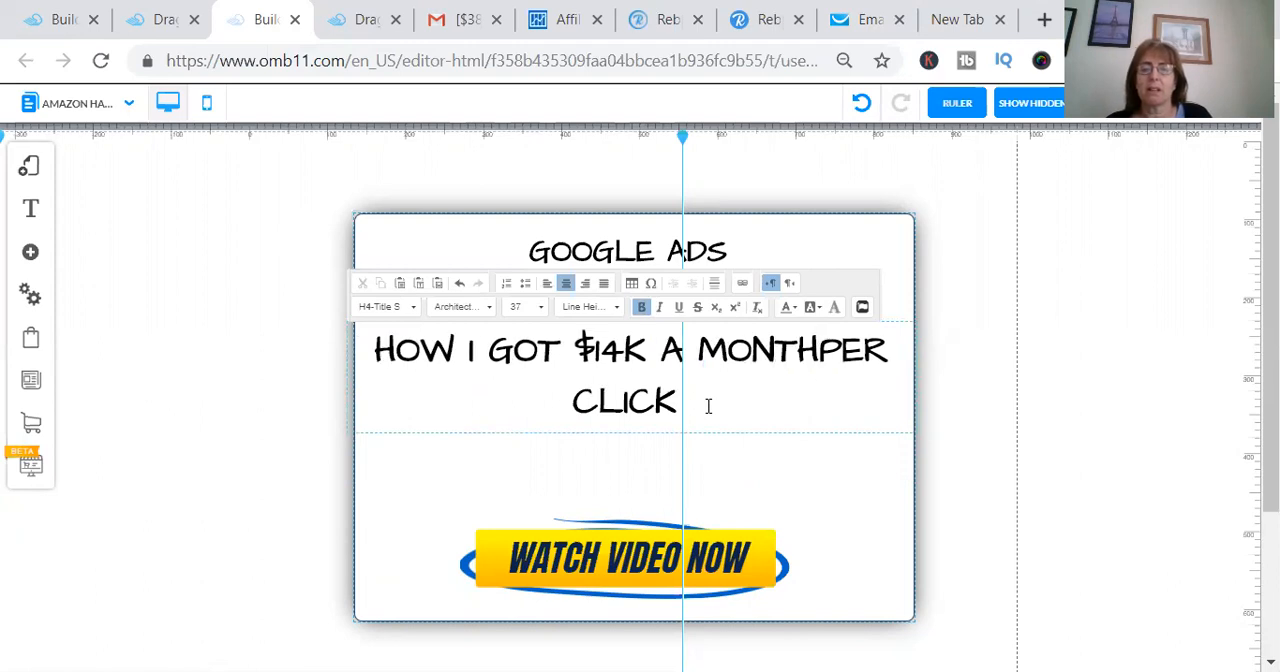
text( WITH)
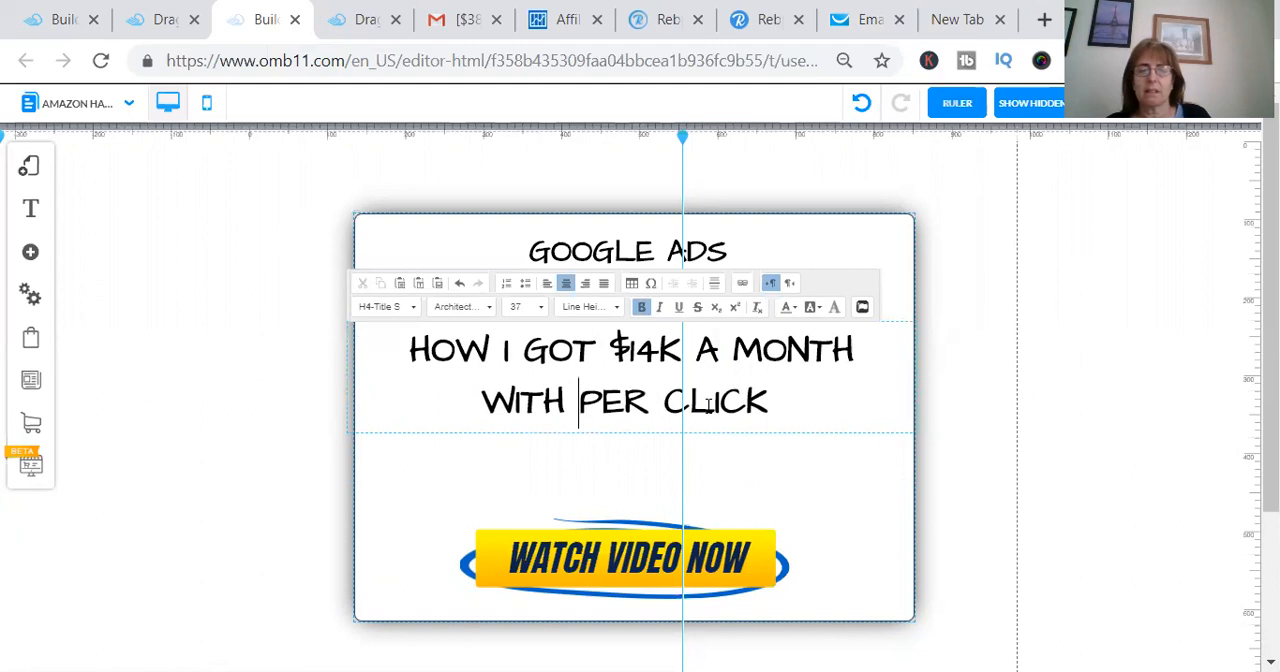
key(BackSpace)
key(BackSpace)
key(BackSpace)
key(BackSpace)
key(BackSpace)
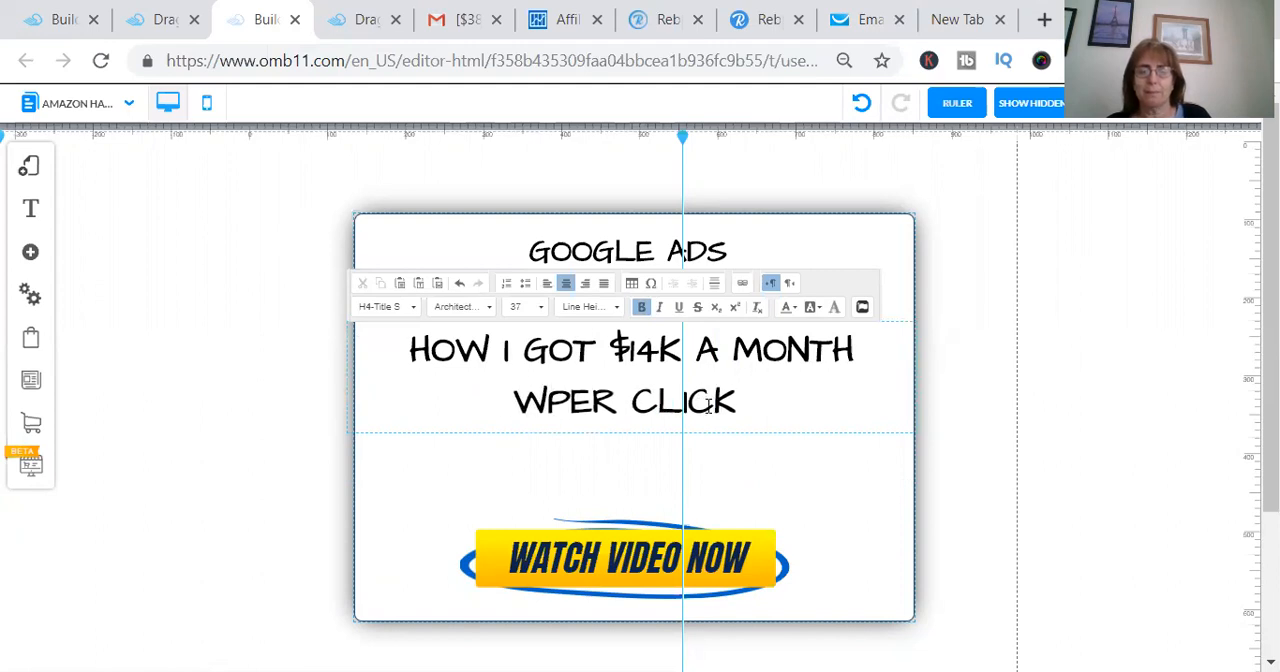
- Insert a byline after "$14K A MONTH" made of "BY" and the video creator's full name
text(BY [AY)
key(BackSpace)
key(BackSpace)
key(BackSpace)
key(BackSpace)
text(KA)
key(BackSpace)
key(BackSpace)
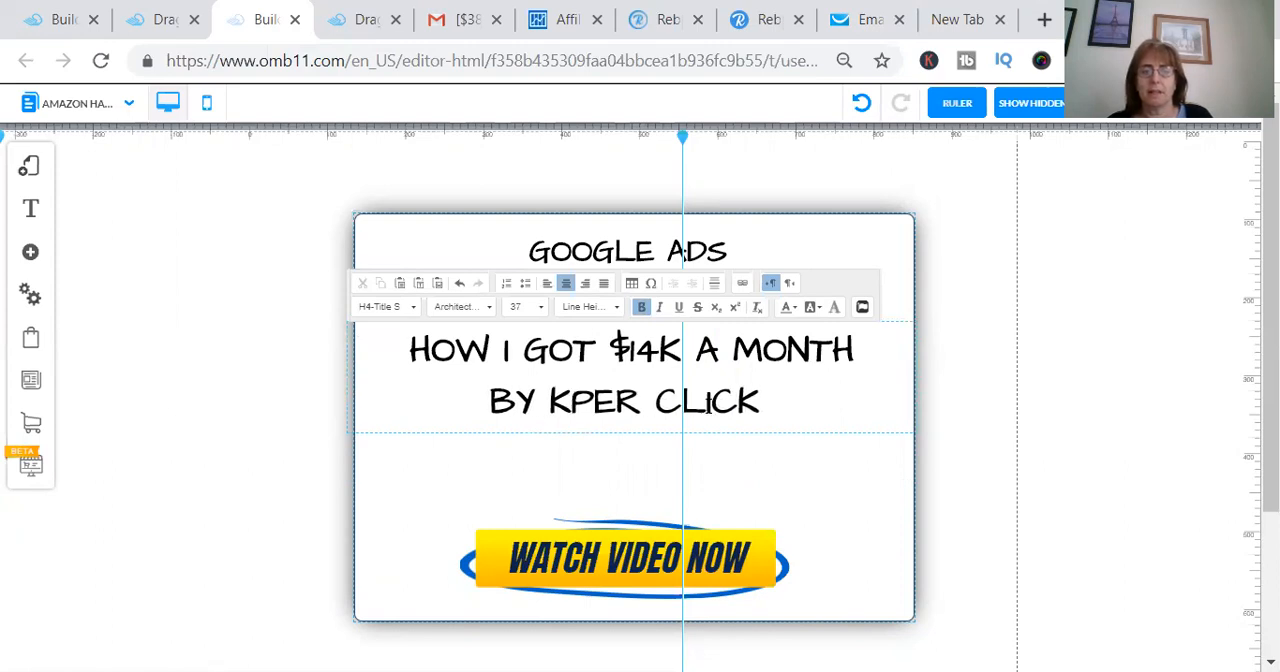
text(LAM)
key(BackSpace)
key(BackSpace)
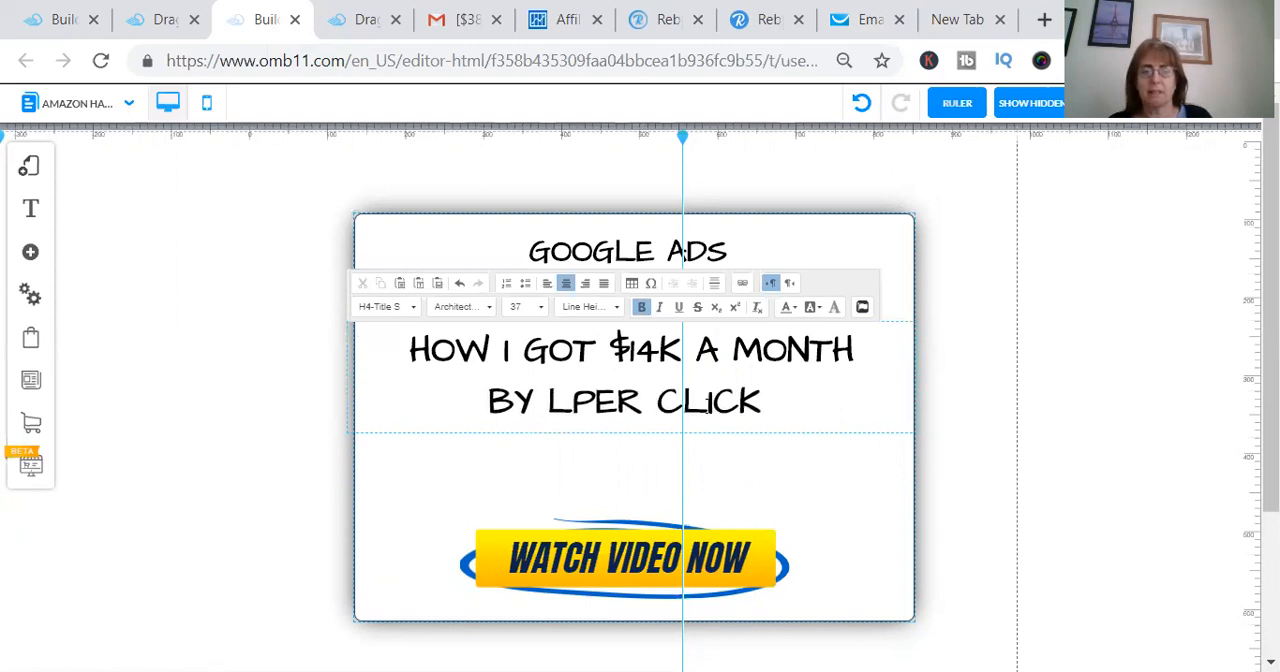
text(IAM JAMES)
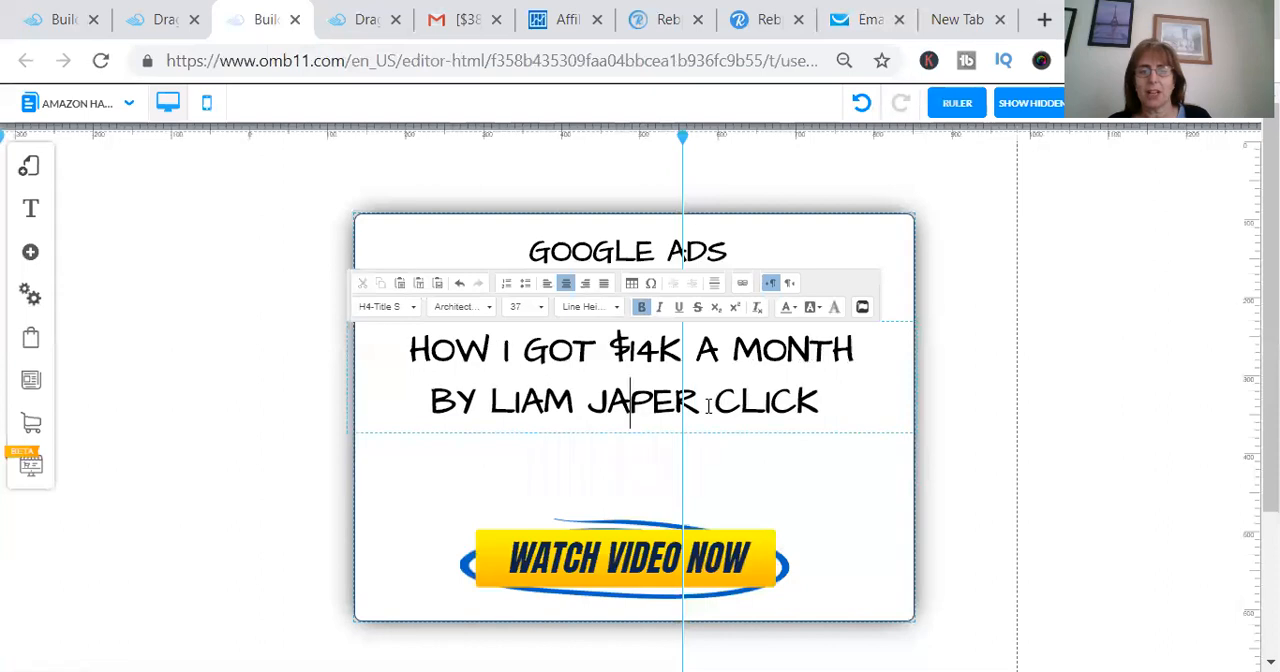
text( KAY)
key(Left)
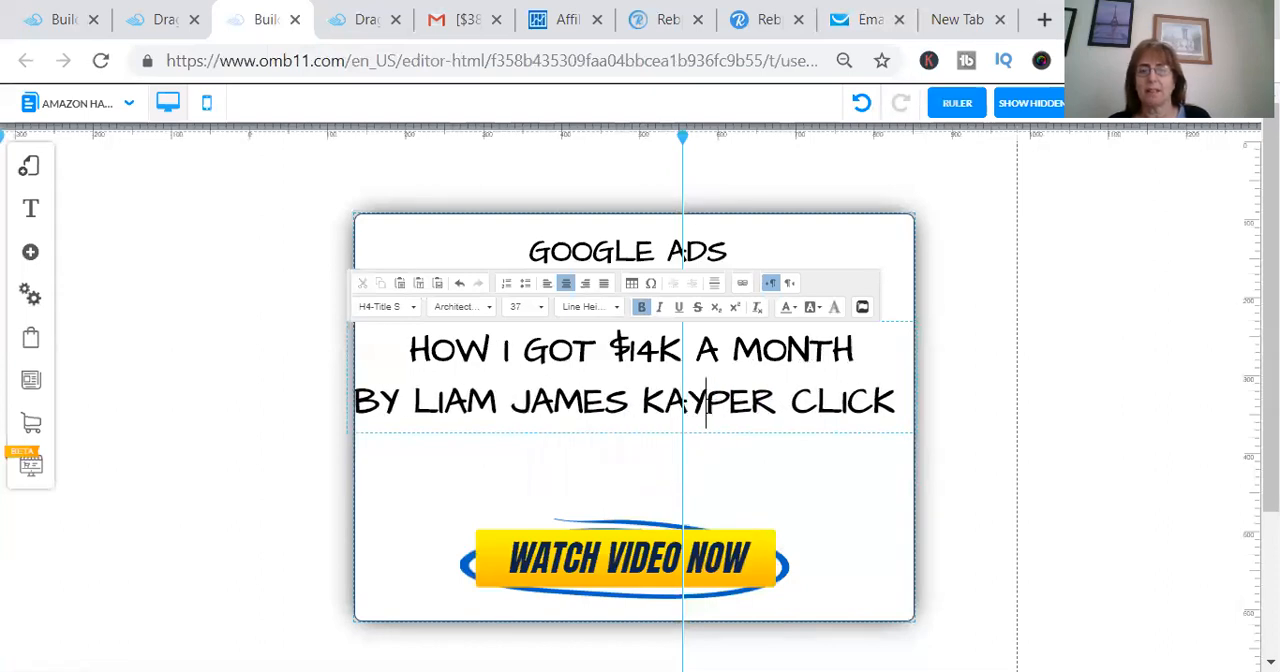
- Delete the leftover "PER CLICK" after the byline and move "$14K A MONTH" onto its own line
click(901, 400)
key(BackSpace)
key(BackSpace)
key(BackSpace)
key(BackSpace)
key(BackSpace)
key(BackSpace)
key(BackSpace)
key(BackSpace)
key(BackSpace)
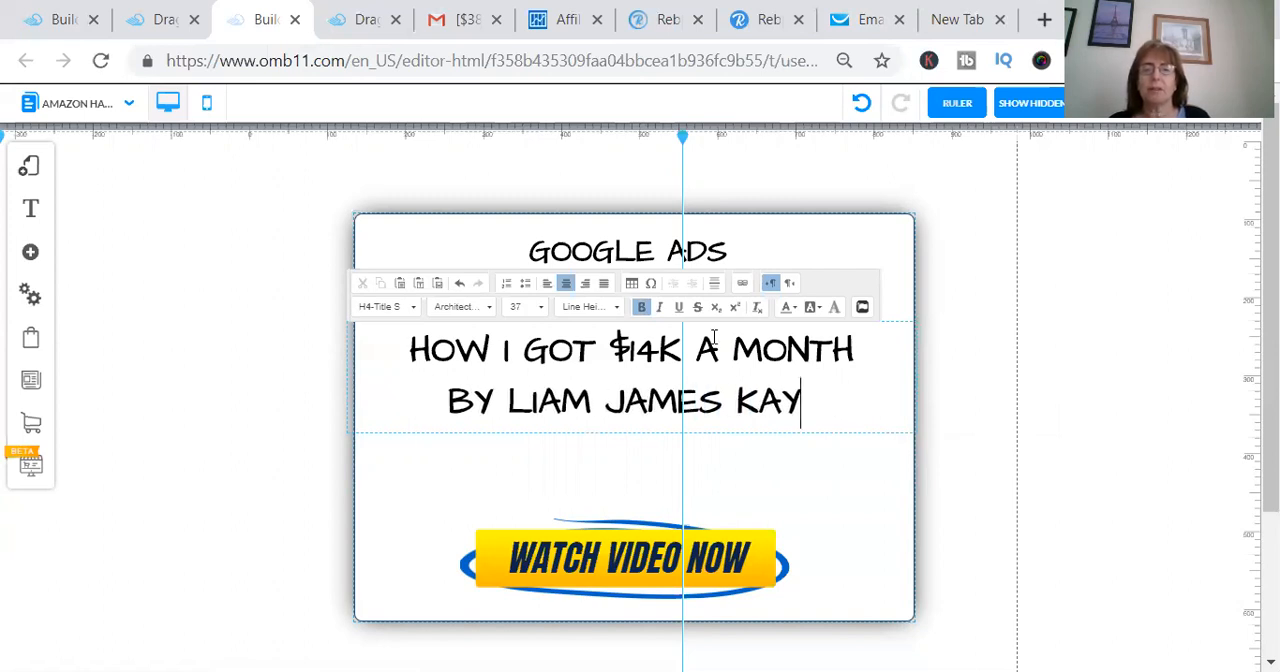
click(597, 349)
key(Return)
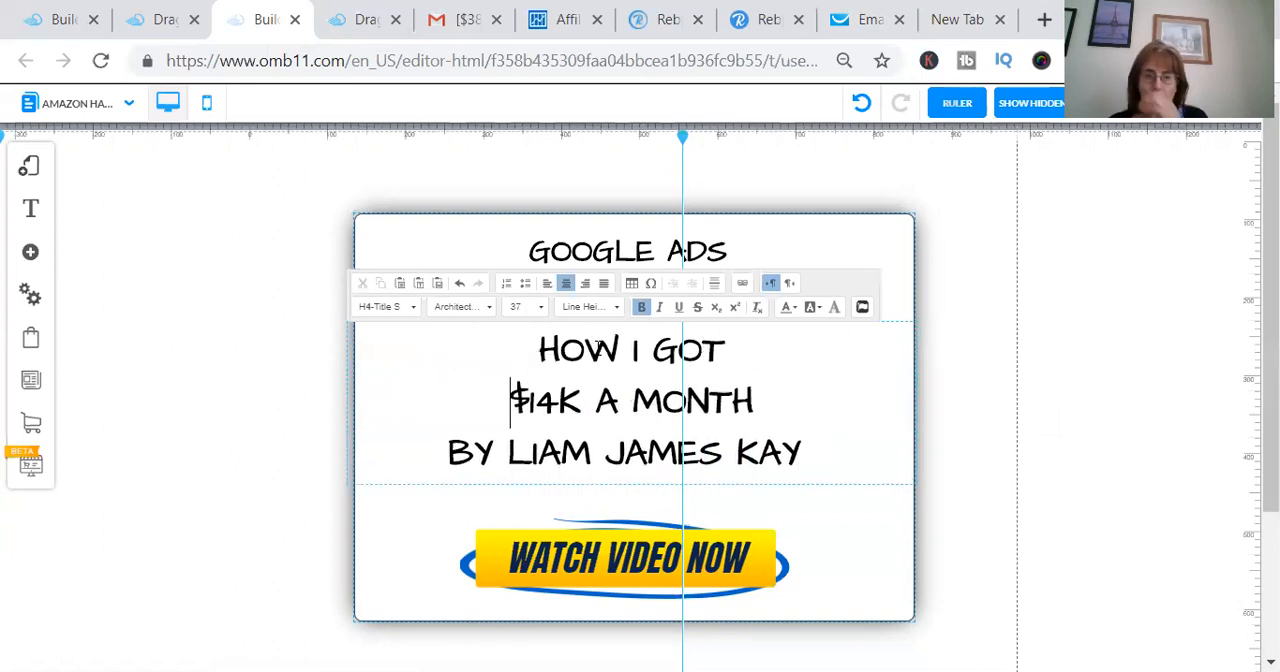
- Change the text color of the "$14K A MONTH" headline line to Pale Red
drag(756, 400, 517, 400)
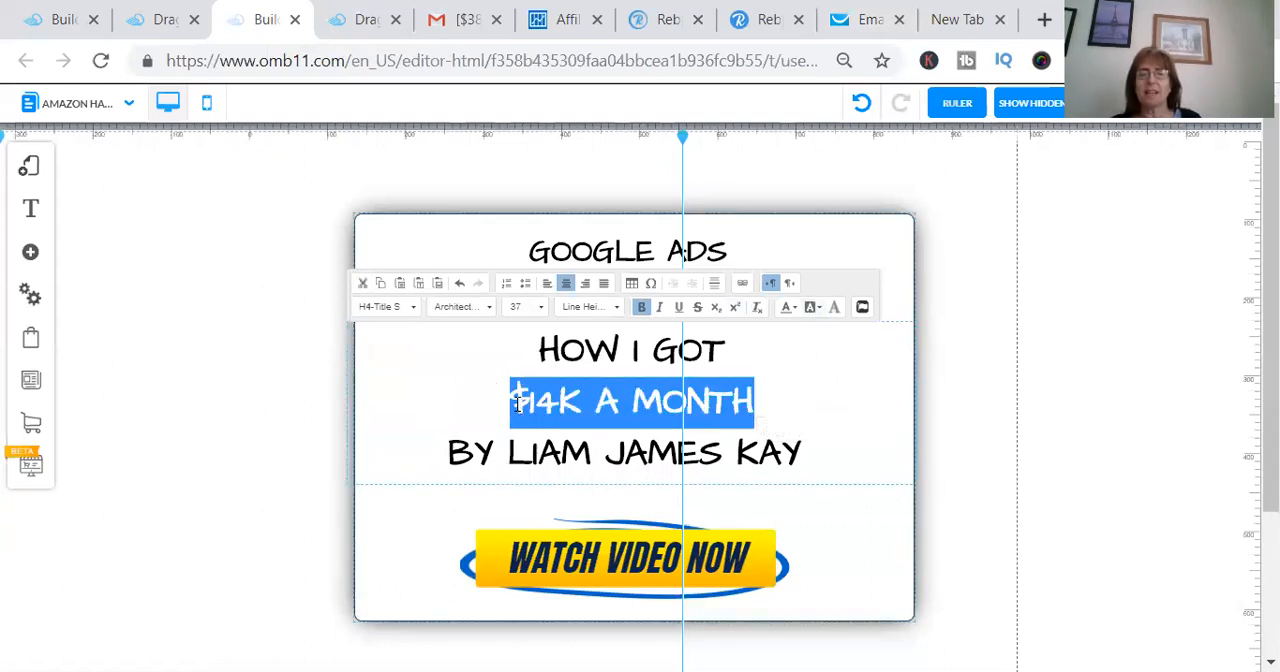
click(788, 312)
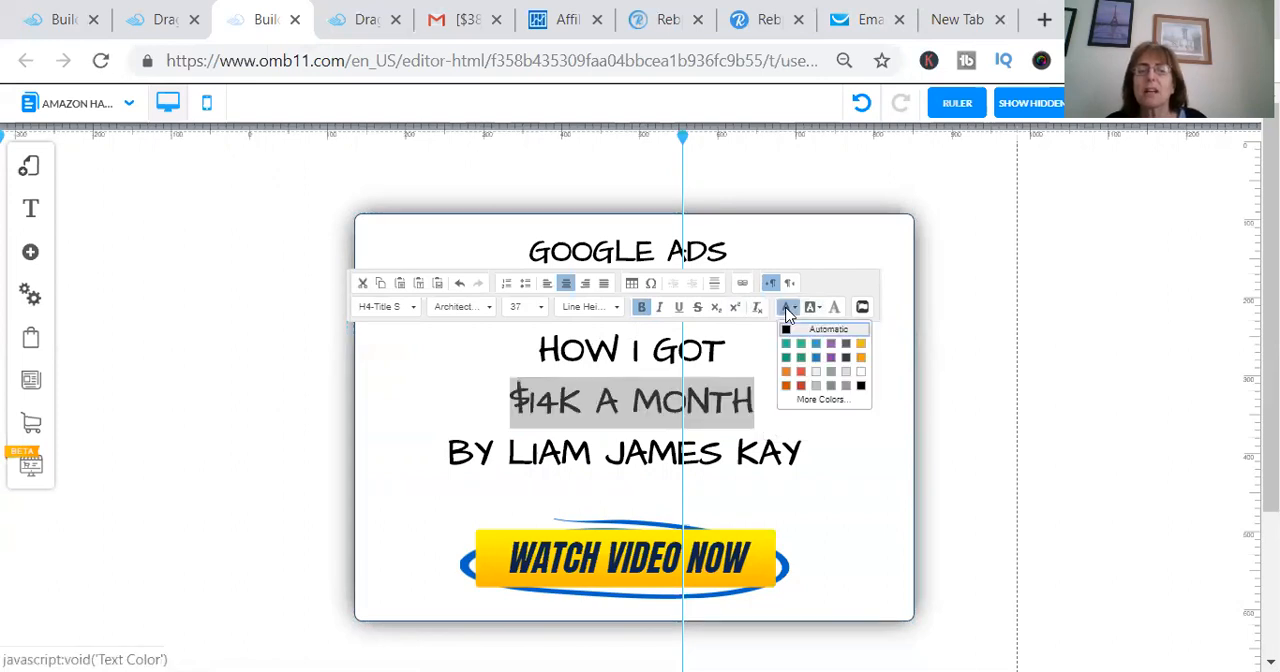
click(800, 371)
click(818, 391)
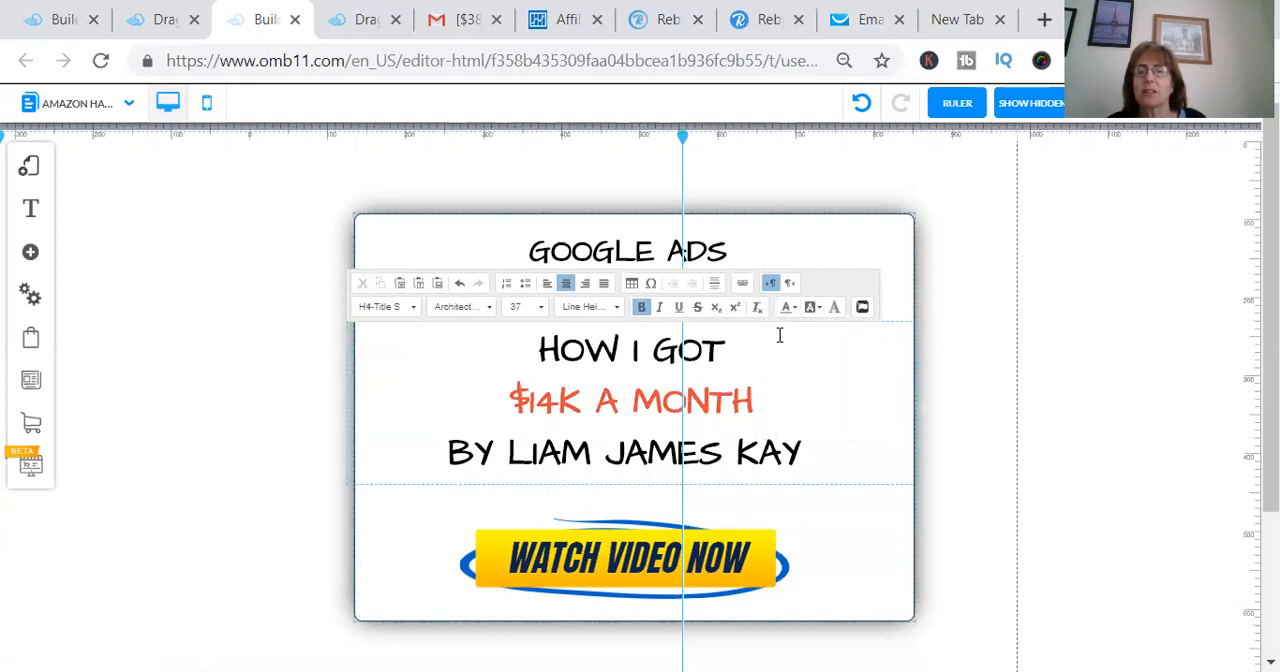
- Recolor the "$14K A MONTH" headline line with the darker red swatch
triple_click(734, 412)
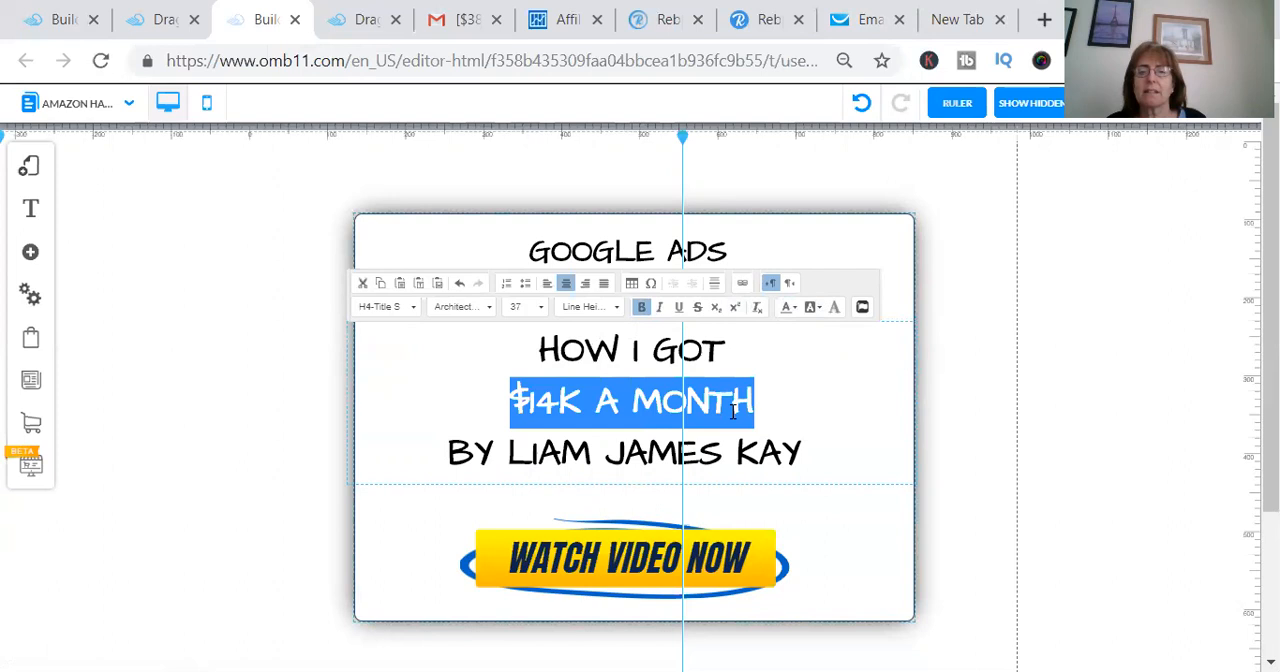
click(786, 310)
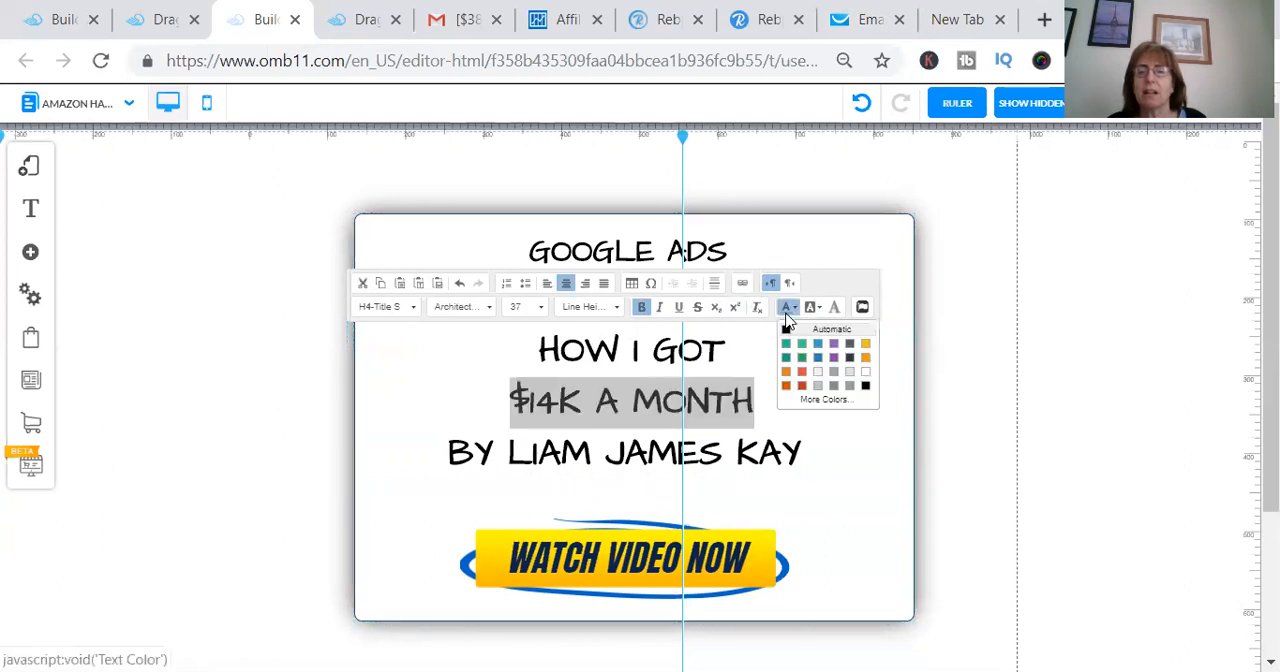
click(801, 386)
click(810, 391)
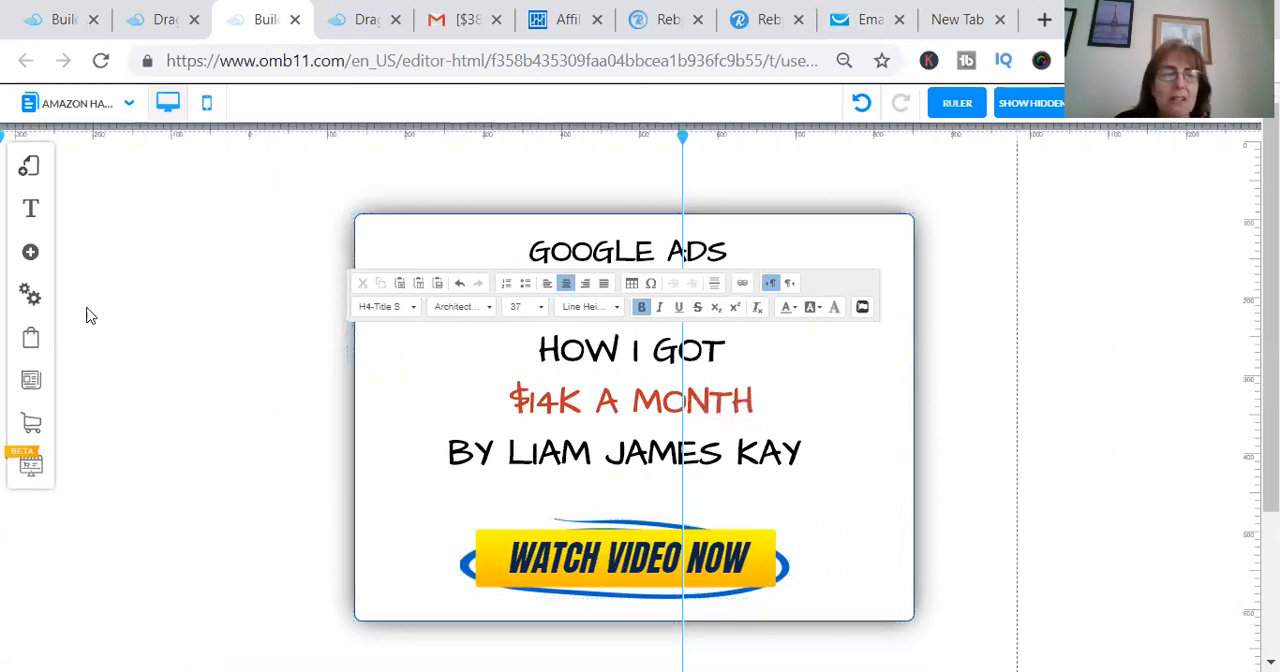
- Open the Almost There page of the Super Cheap Traffic Secrets layout with its Settings and SEO options
click(30, 168)
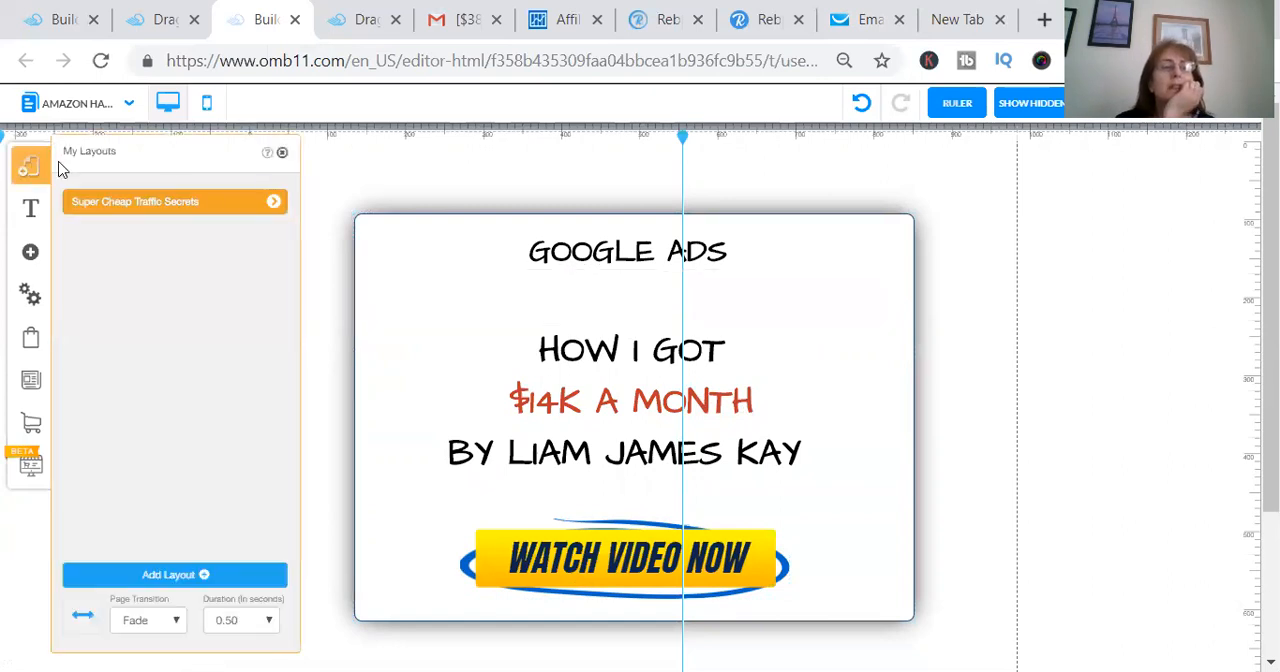
click(274, 201)
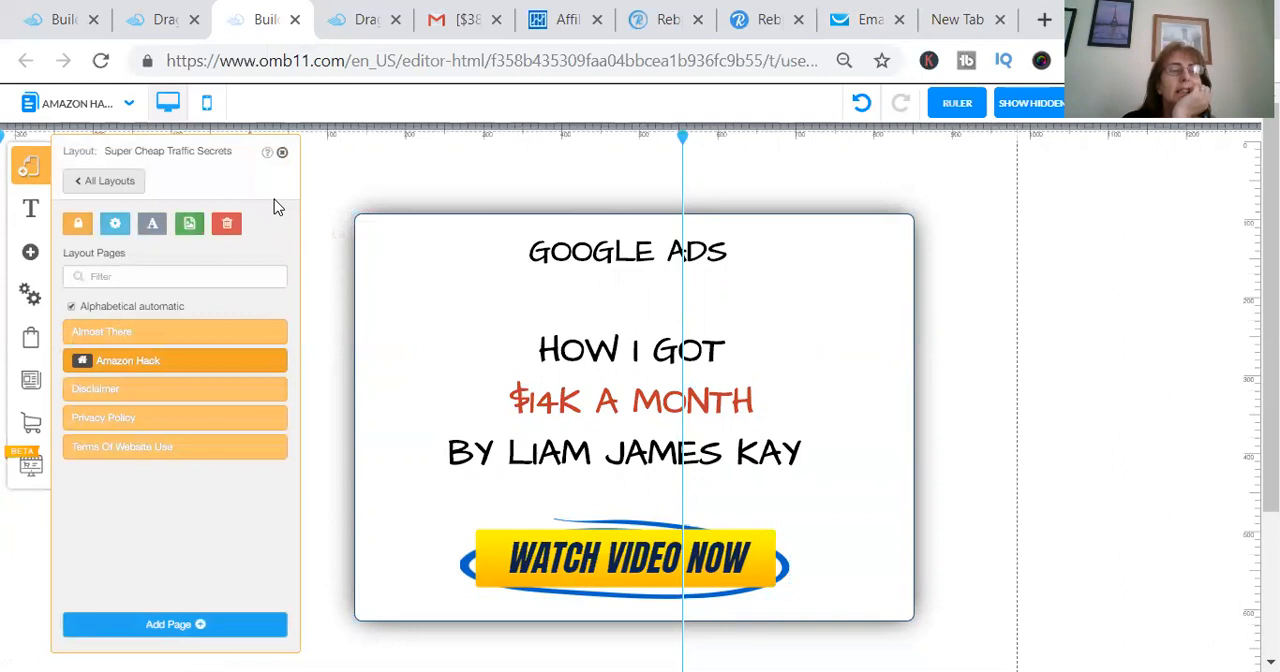
click(274, 334)
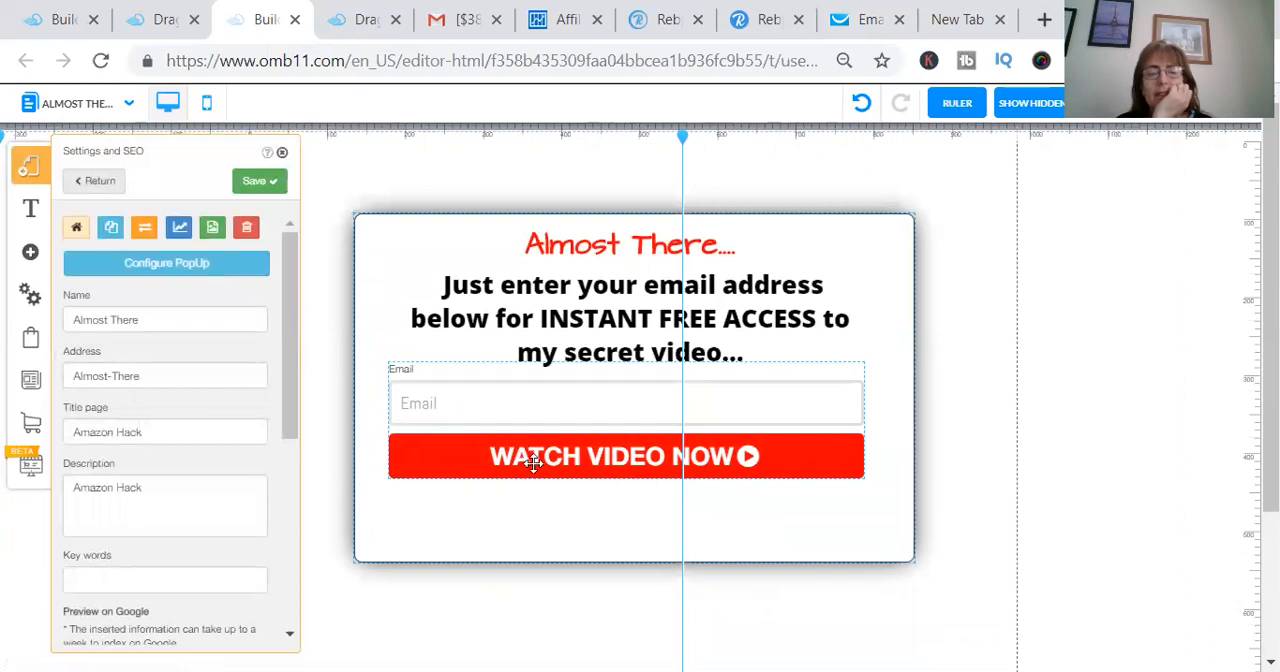
- Open the email opt-in form's configuration on the Almost There page and choose GetResponse as its email marketing platform
click(533, 462)
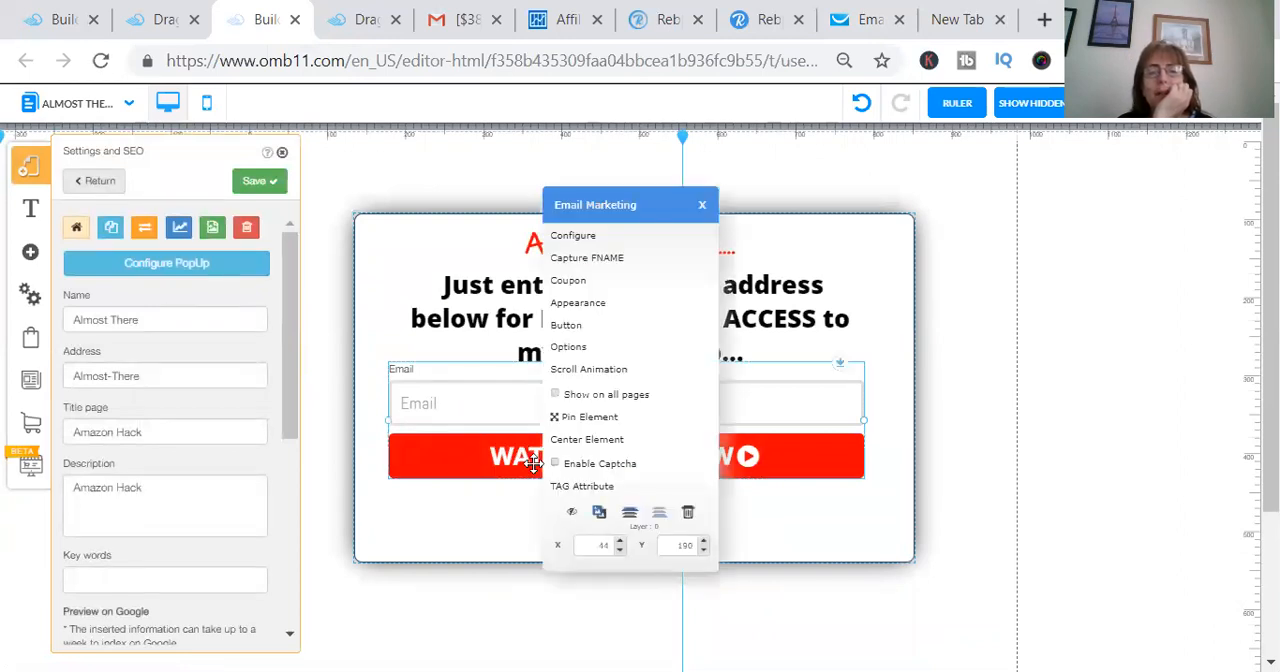
click(612, 240)
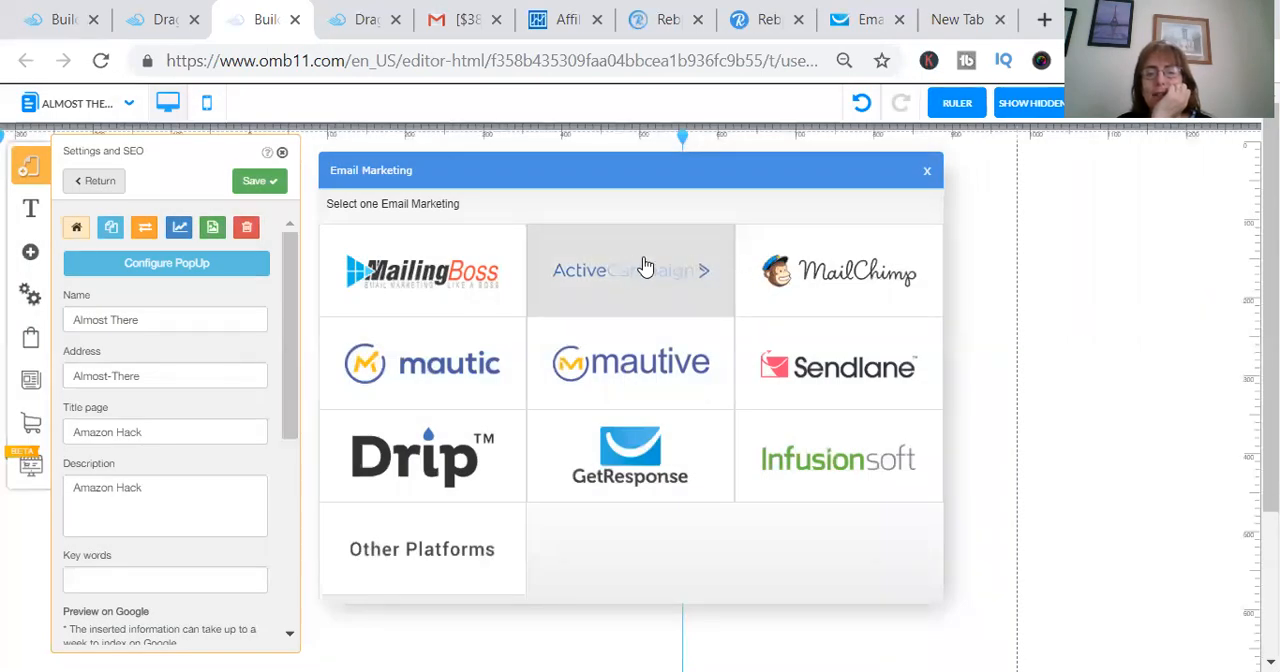
click(615, 452)
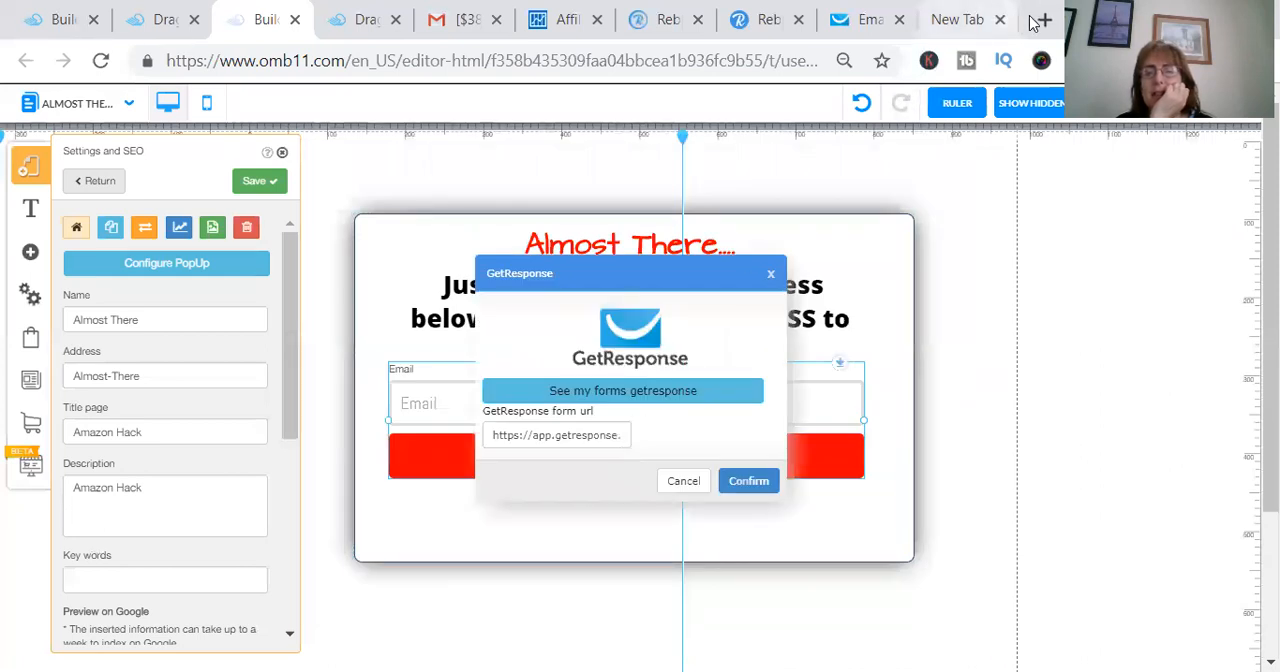
- Switch to GetResponse and copy the link address of the published Google ads form created at 12:03
click(860, 20)
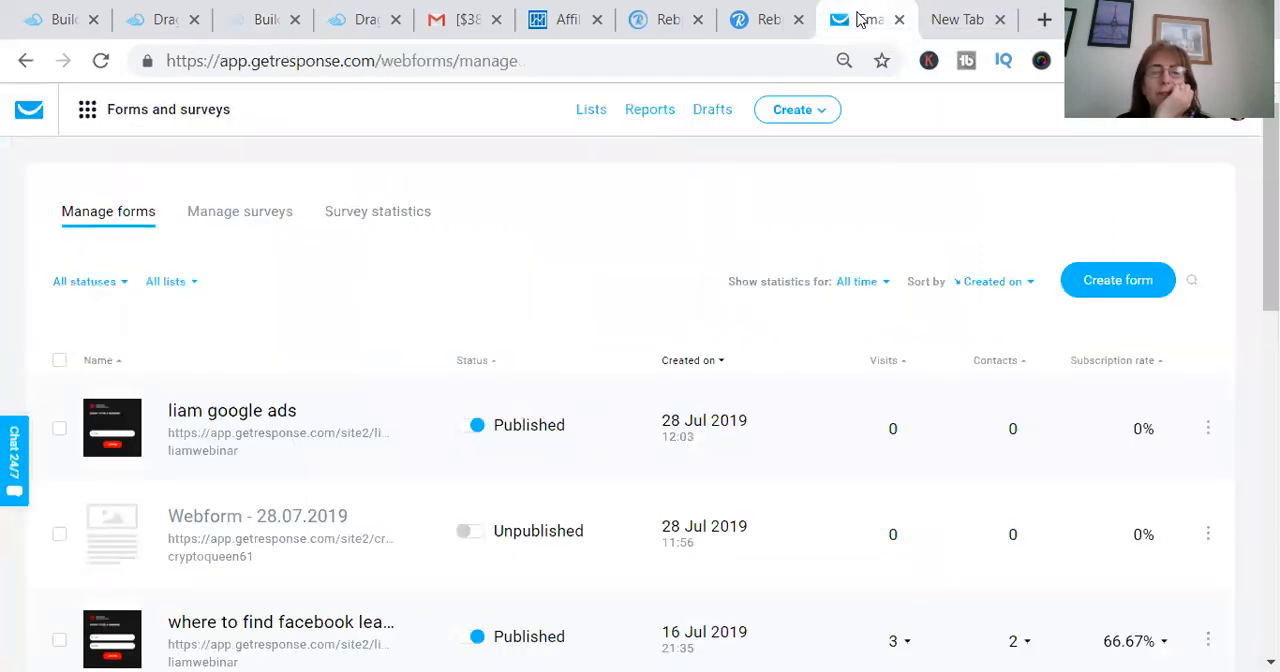
right_click(224, 442)
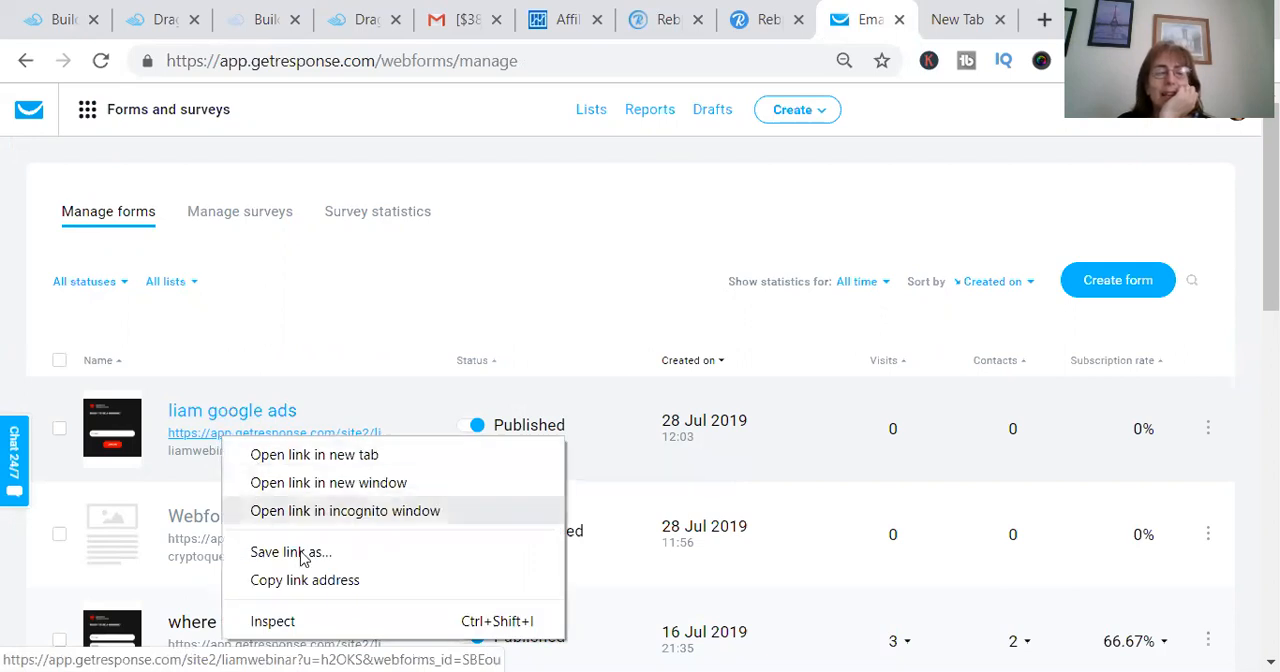
click(312, 579)
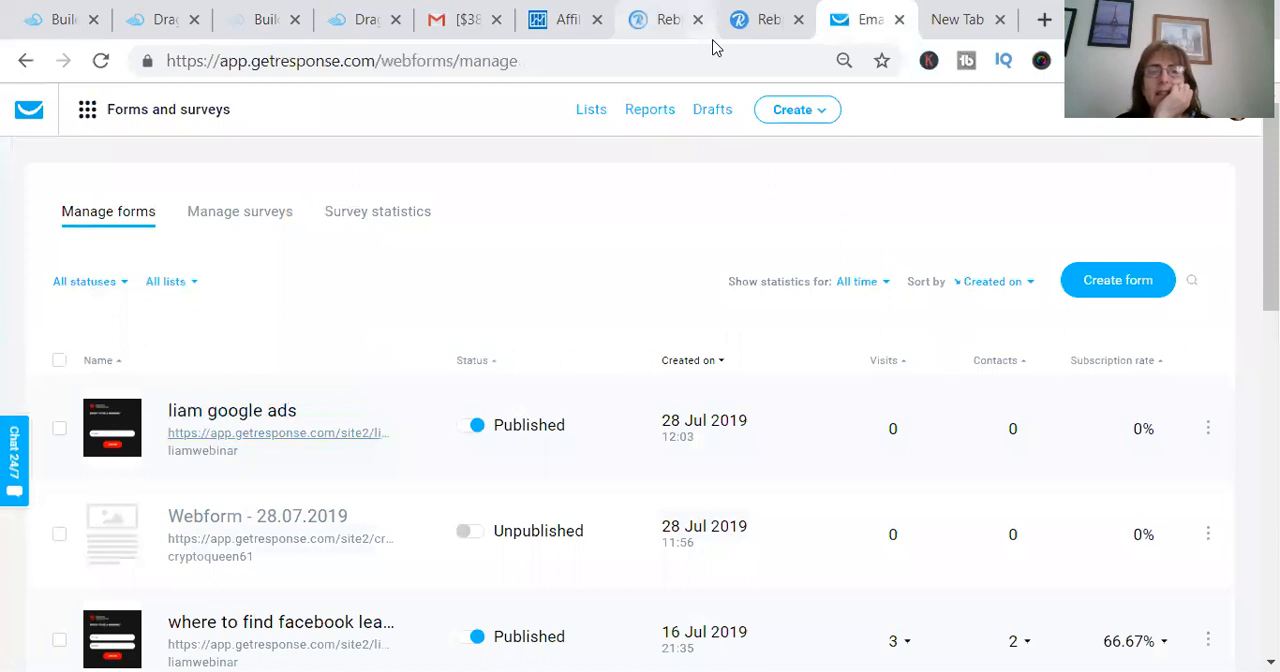
- Return to the Builderall editor and replace the opt-in form's GetResponse form URL with the copied link
click(362, 24)
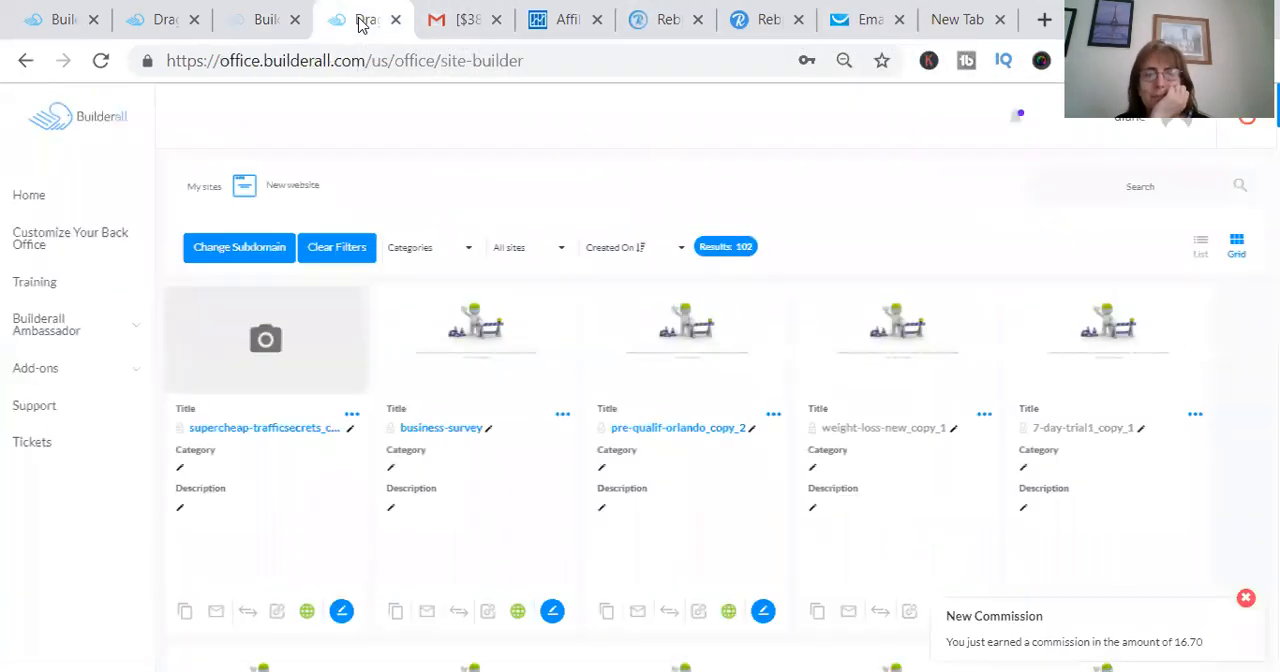
click(262, 20)
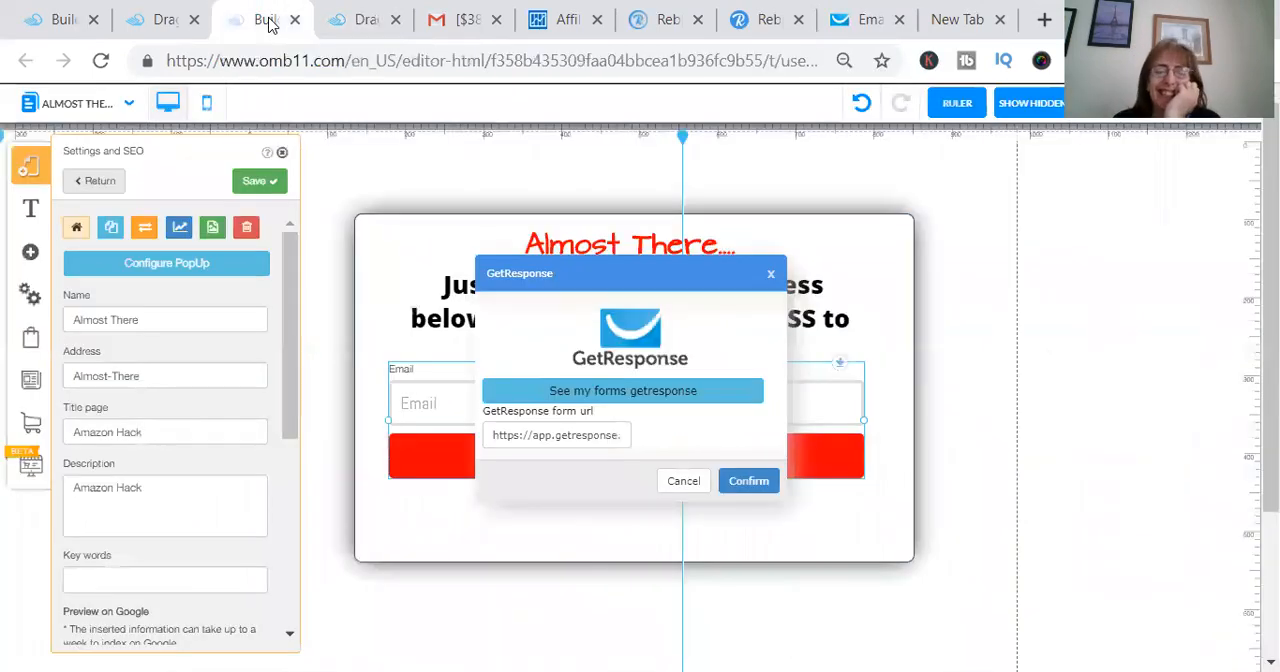
triple_click(537, 433)
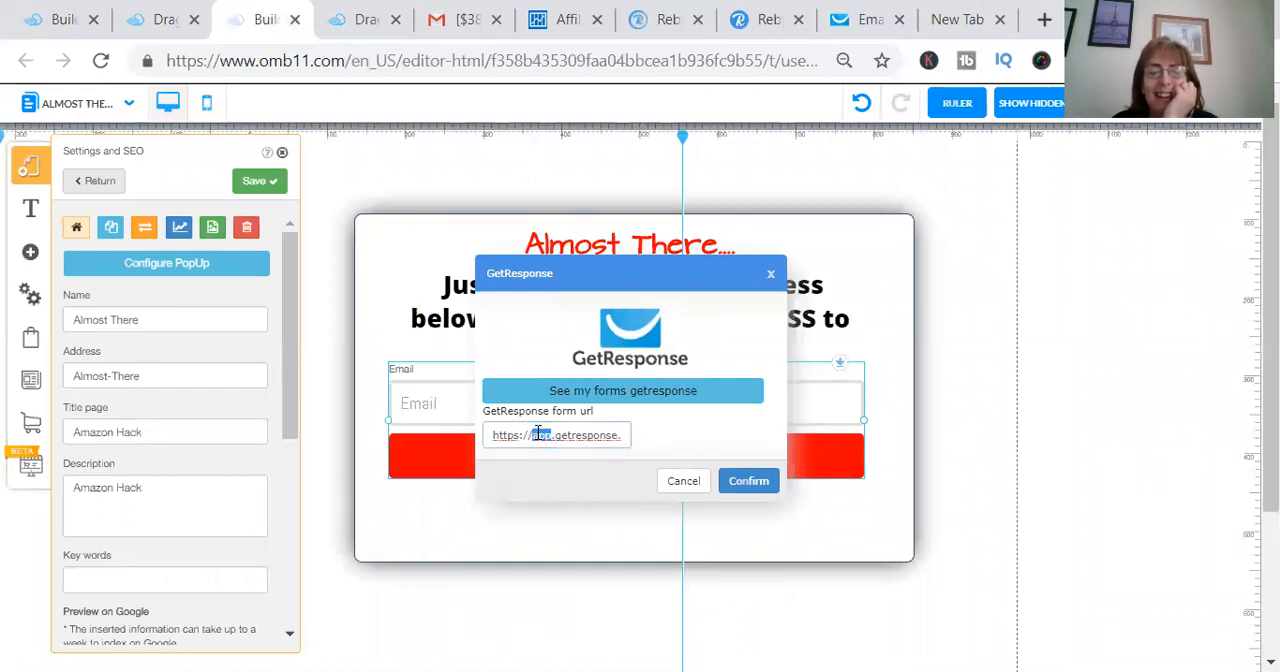
key(BackSpace)
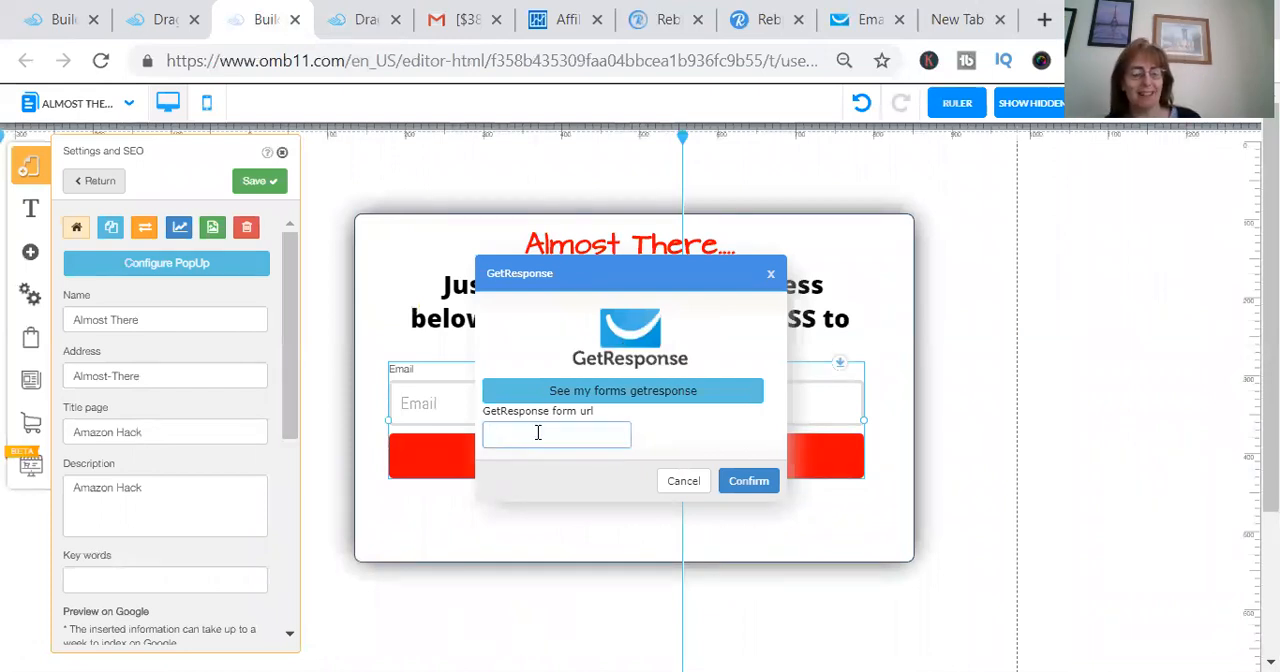
key(ctrl+v)
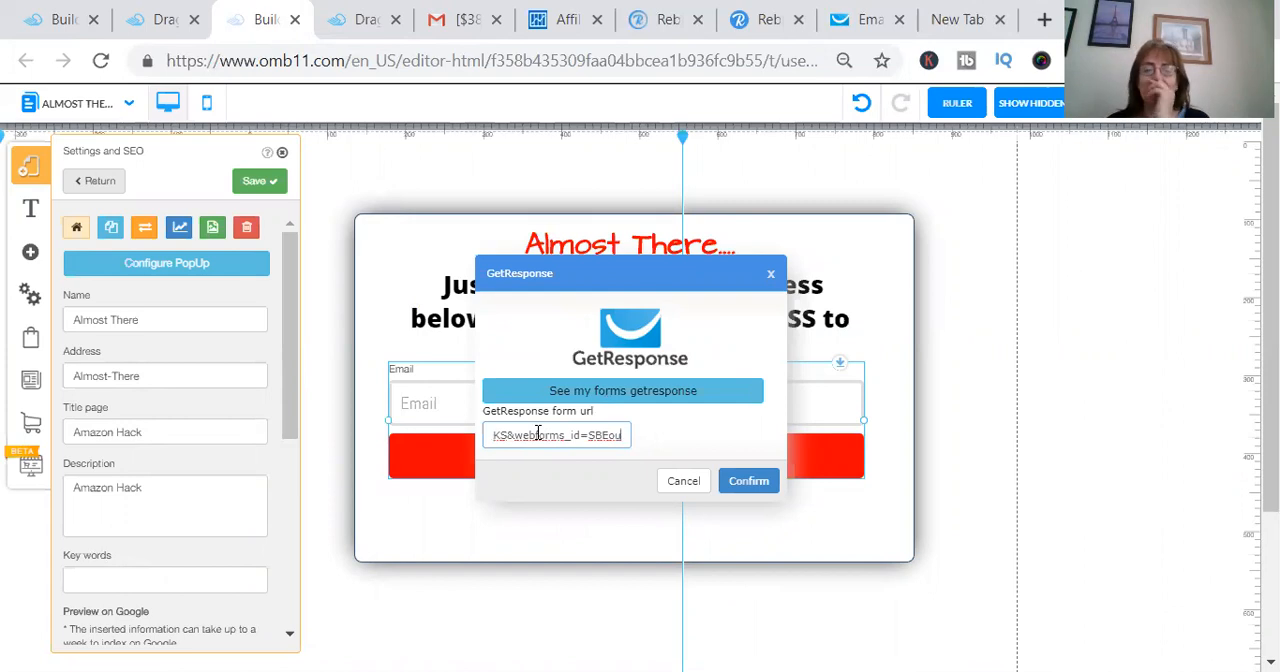
click(747, 483)
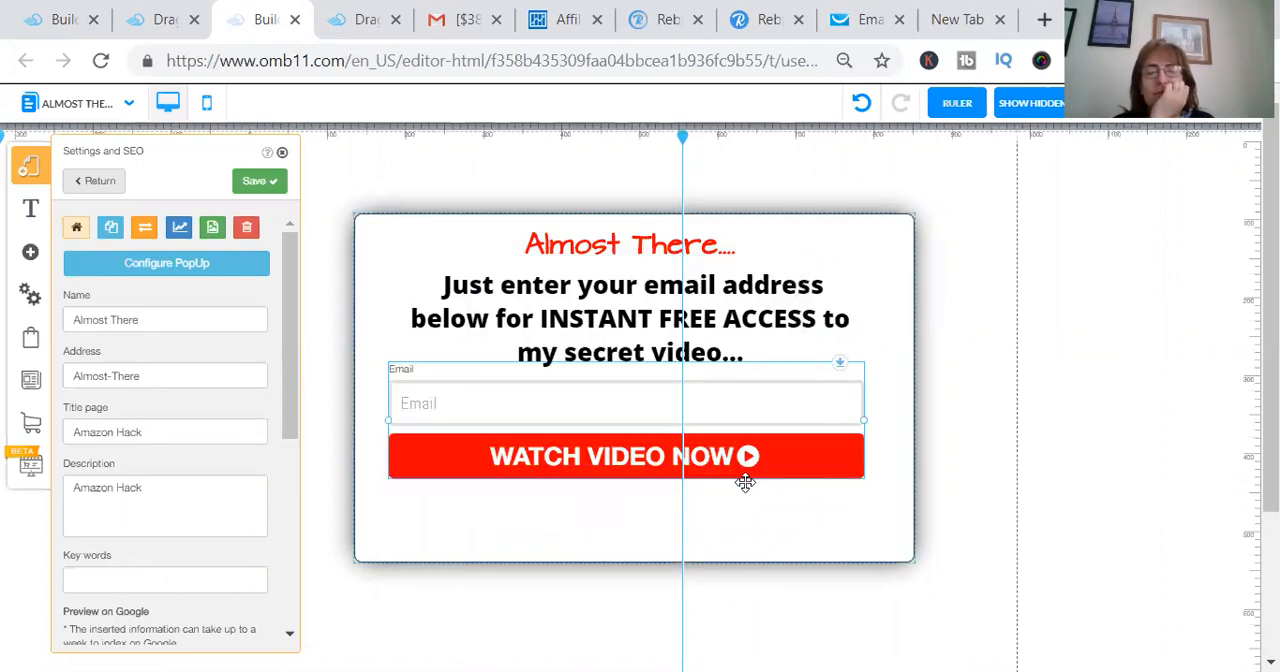
- Save the website changes with the modified Almost There and Amazon Hack pages both included
click(1213, 118)
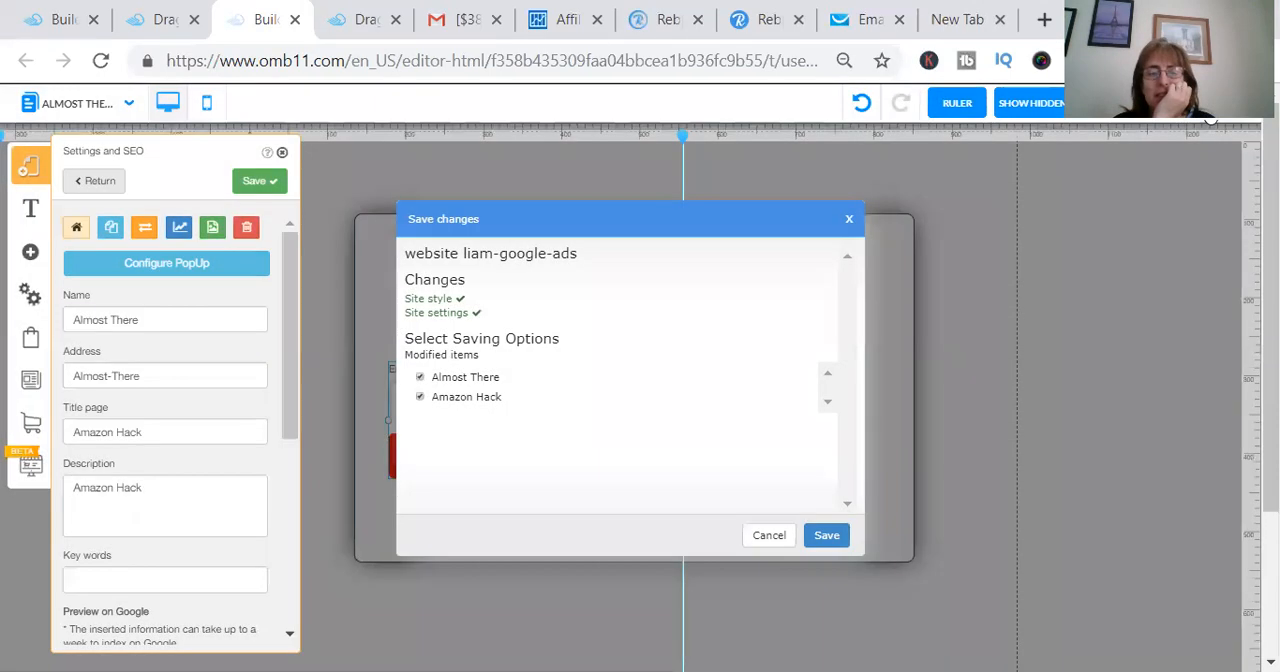
key(Return)
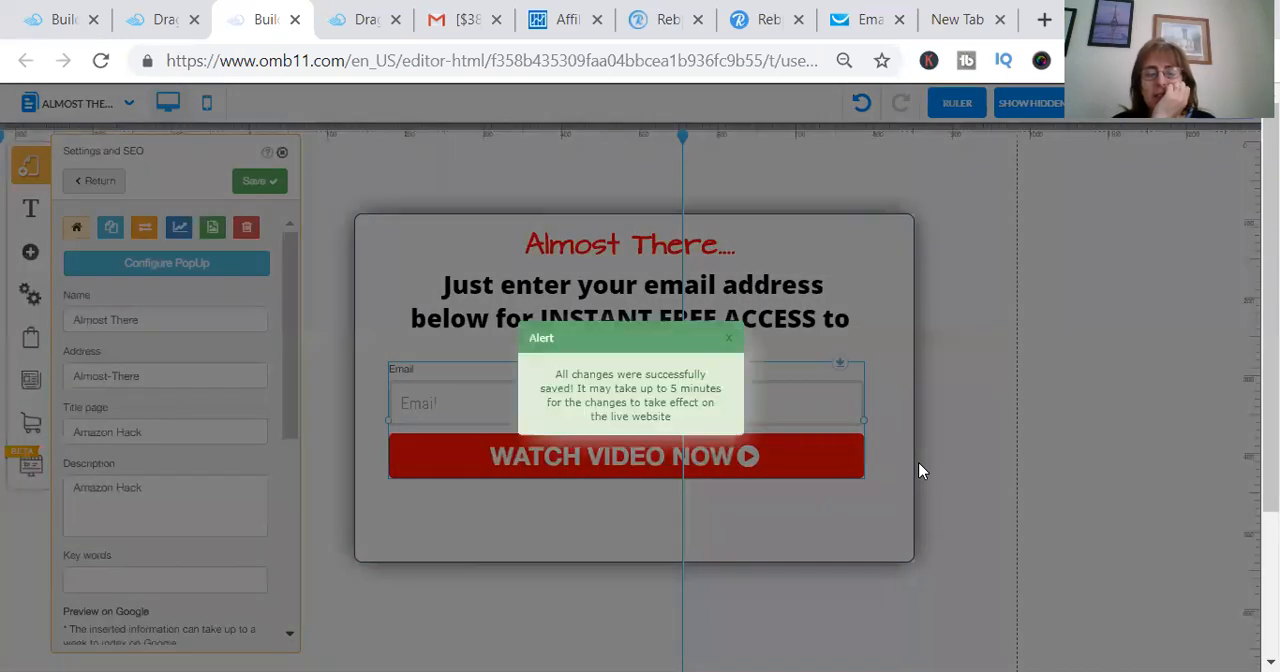
click(731, 343)
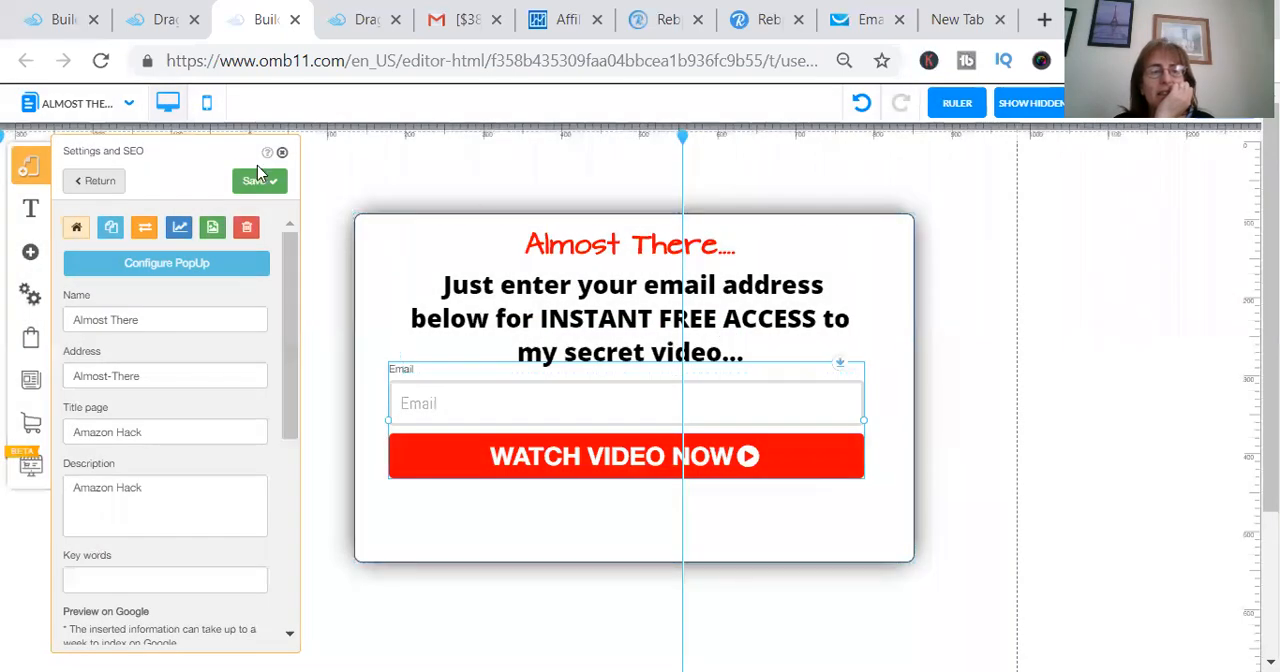
- Close the Settings and SEO options of the Almost There page and save the website once more
click(283, 155)
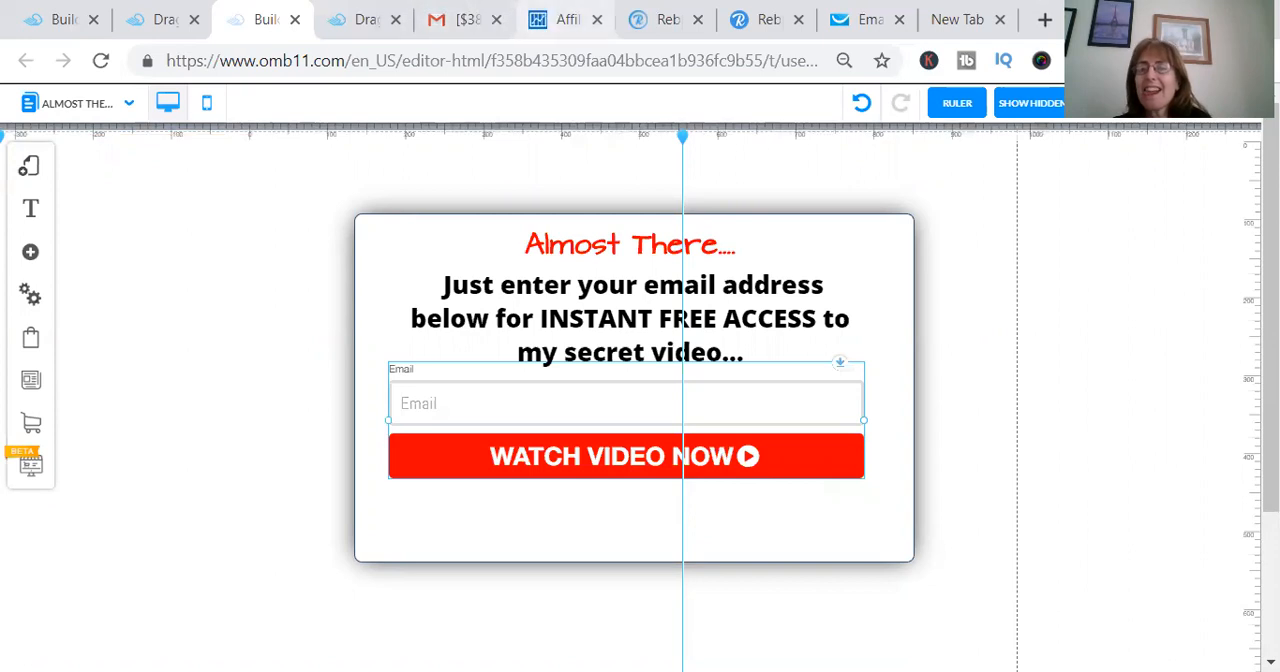
click(1216, 107)
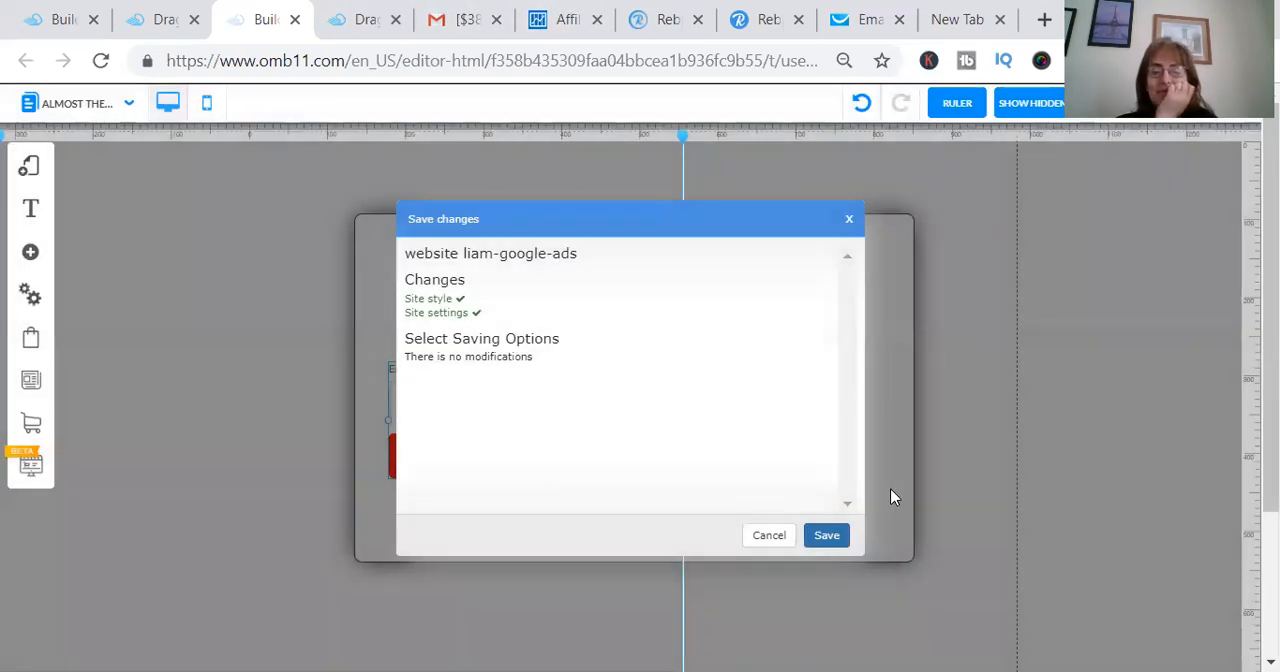
click(813, 543)
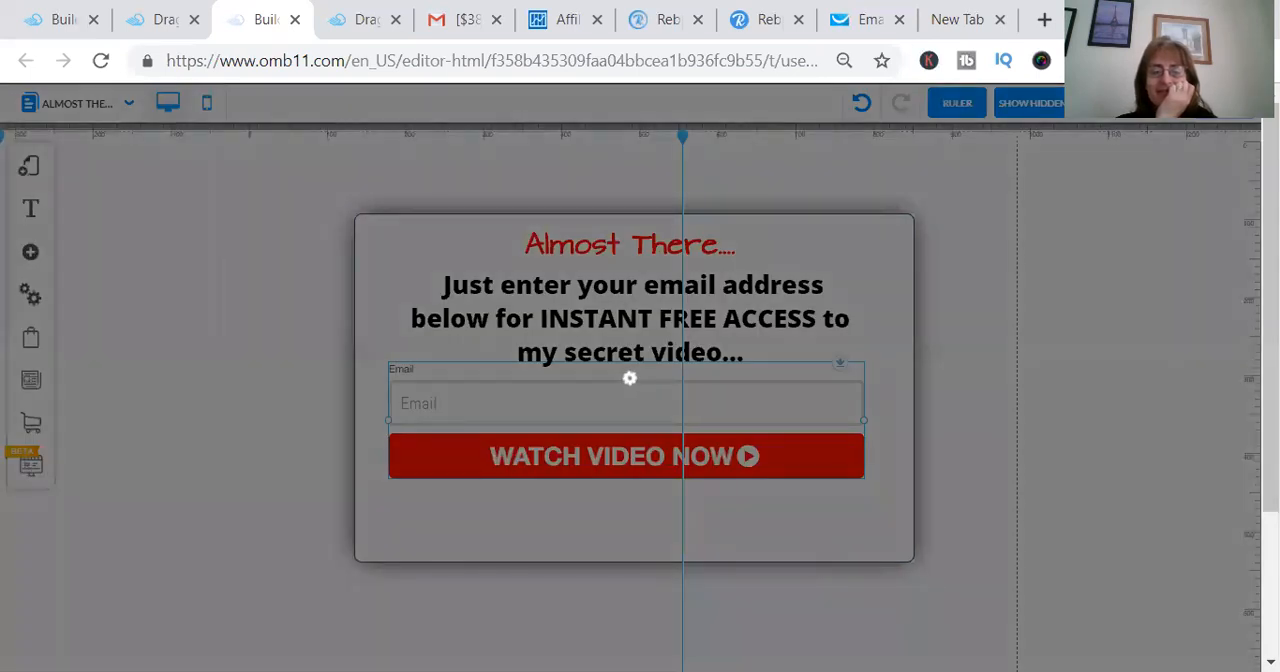